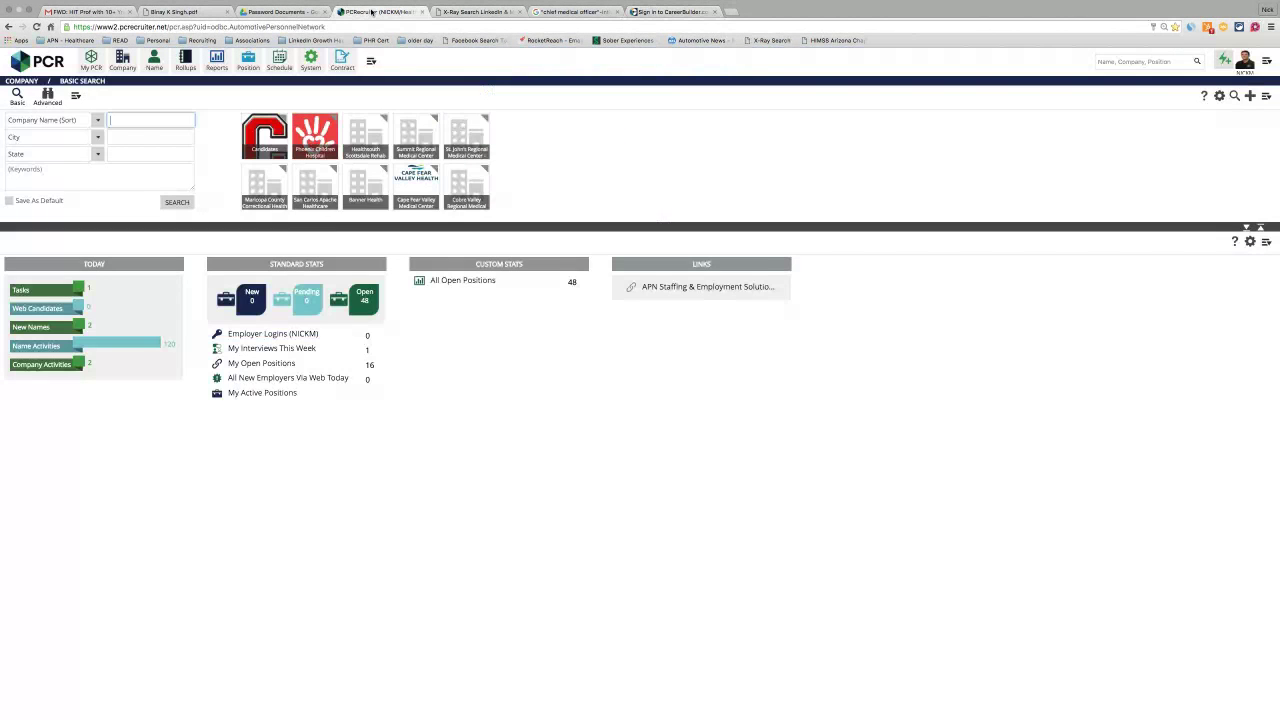
Step: Switch from the PCRecruiter company search dashboard to the candidate's resume PDF tab
click(1255, 28)
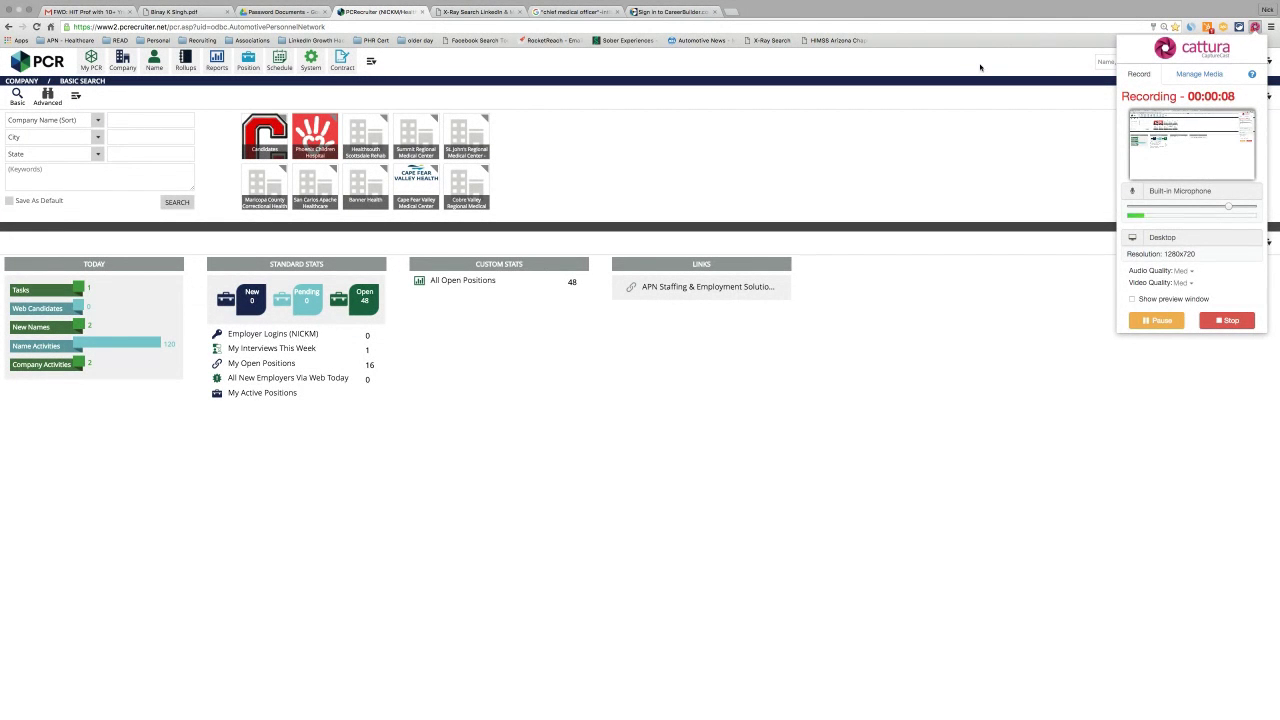
click(937, 154)
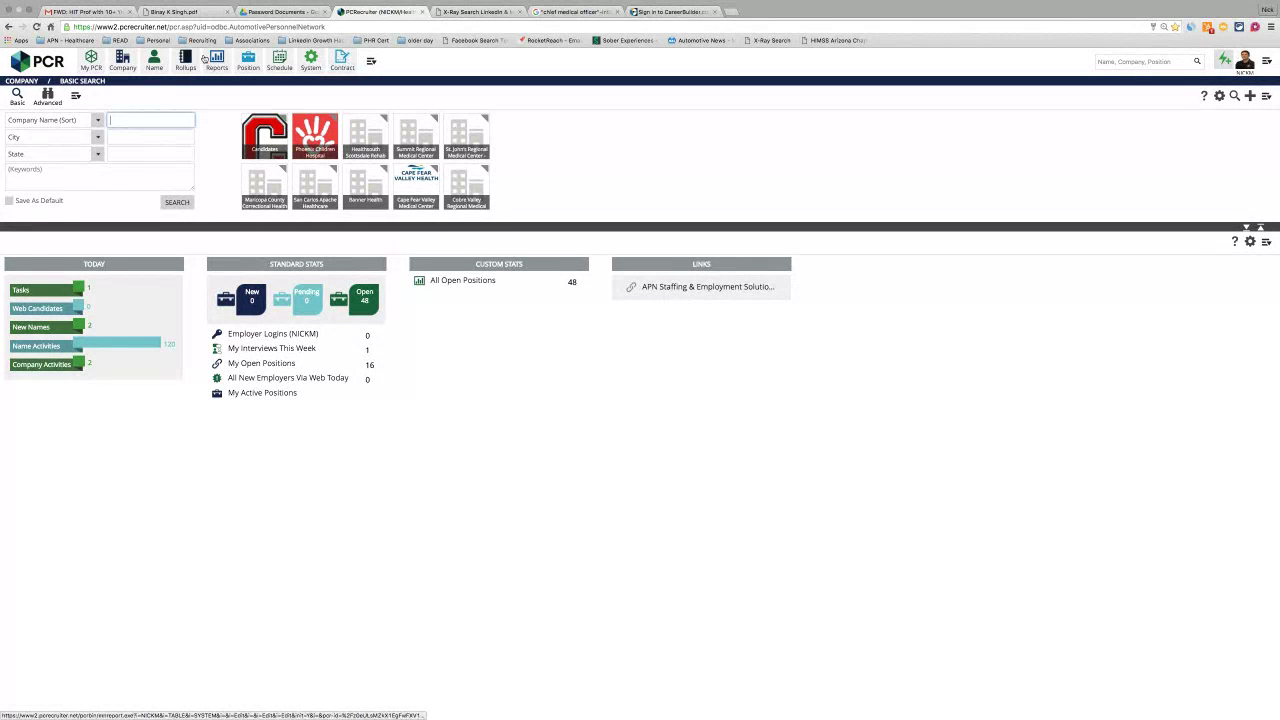
drag(180, 14, 242, 17)
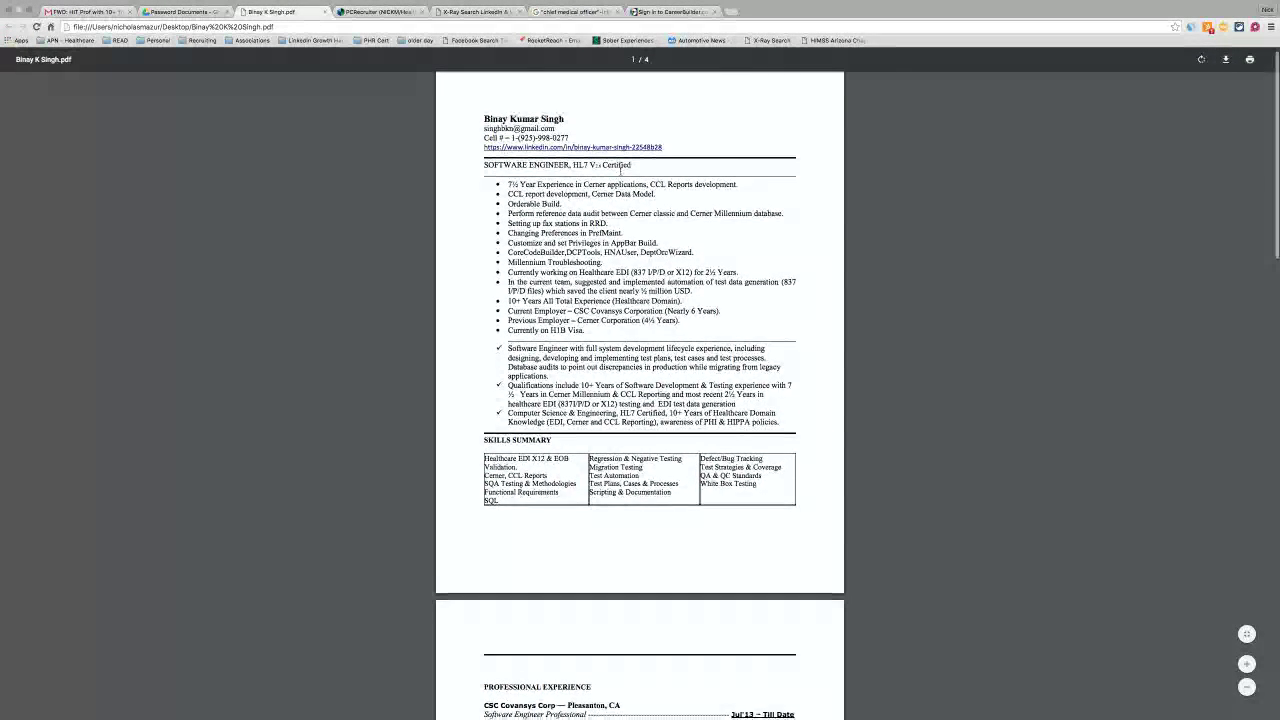
Step: Scroll through the top of the candidate's four-page resume PDF
scroll(621, 171, down, 1)
scroll(620, 171, down, 1)
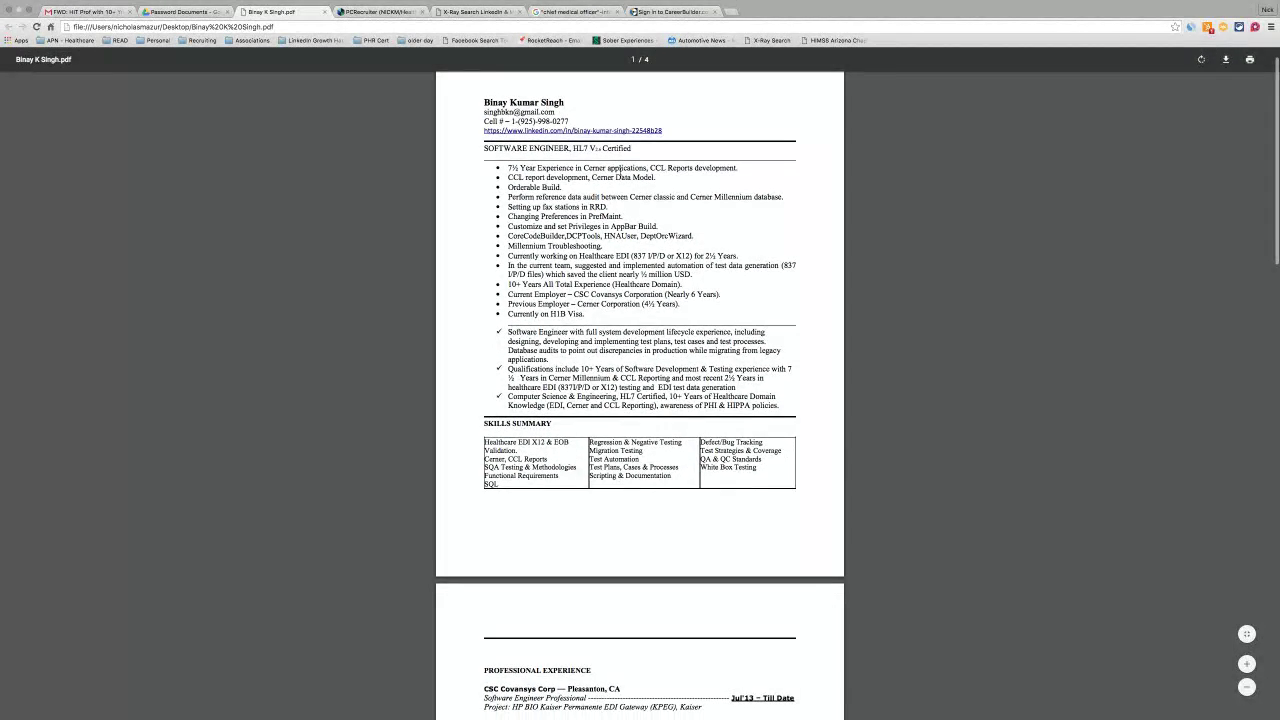
scroll(619, 171, up, 2)
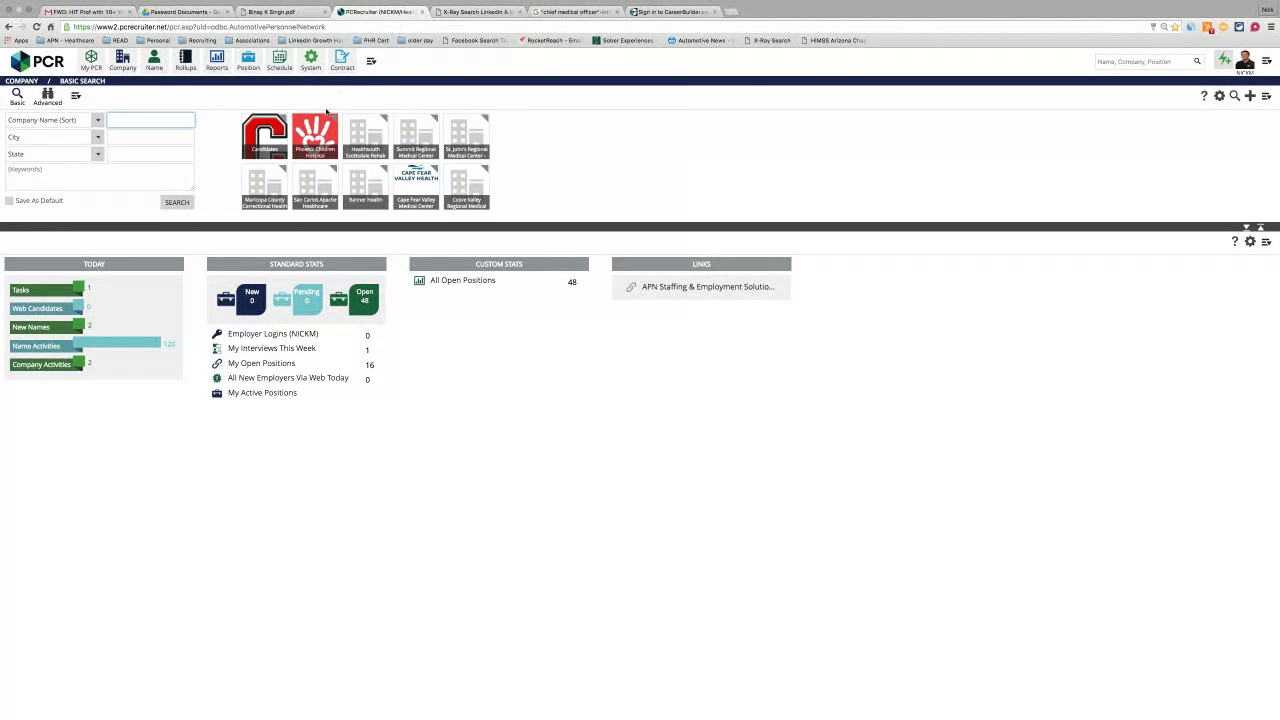
Step: Search companies for 'can', start a new name under Candidates, and return to the PDF
click(259, 140)
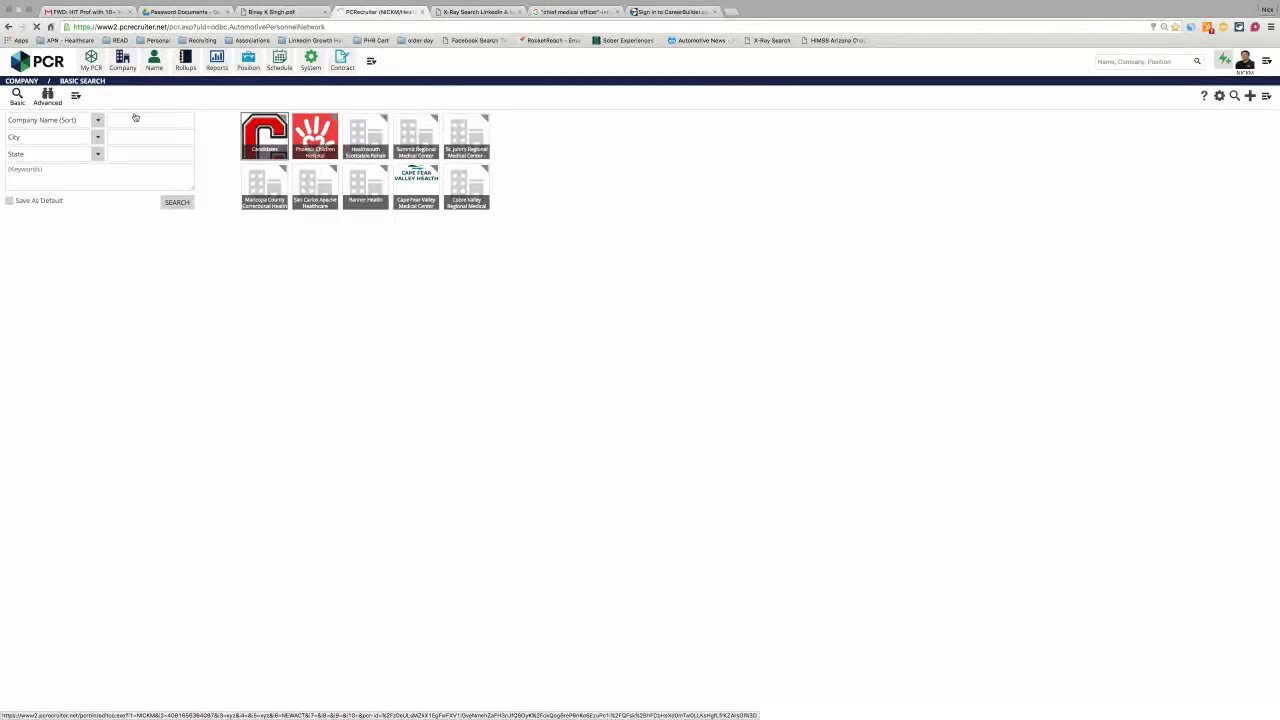
click(120, 64)
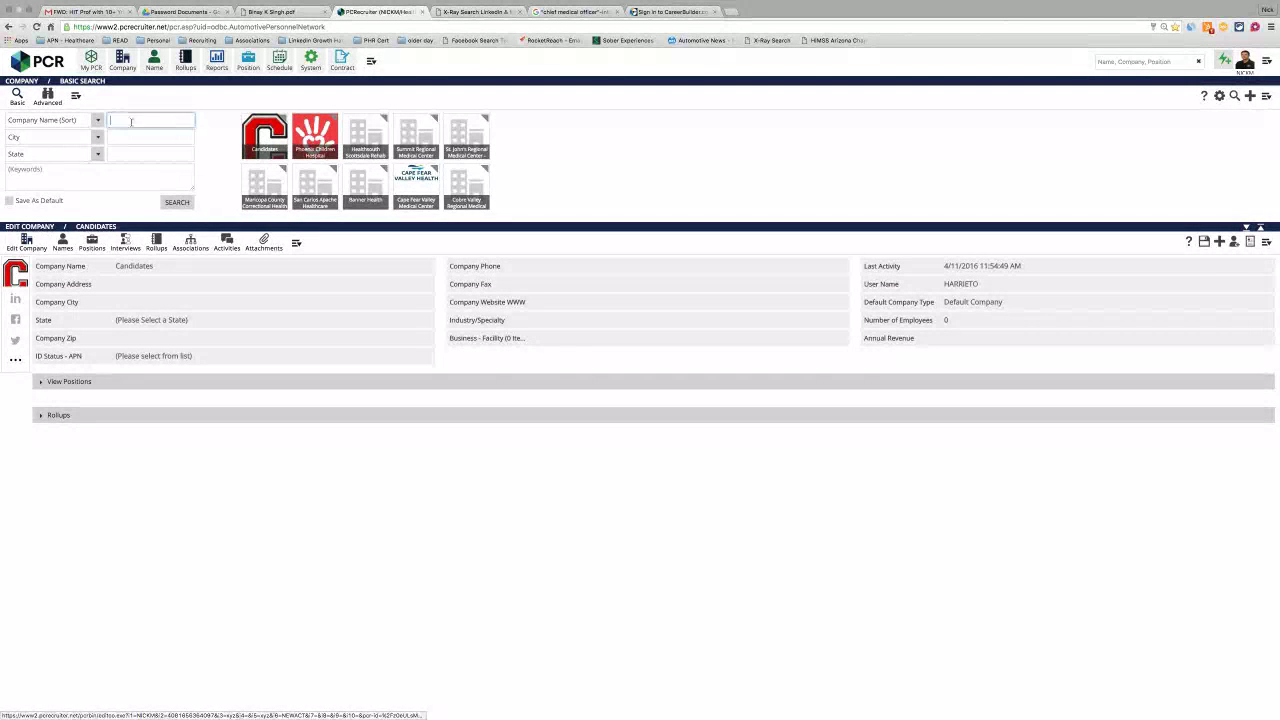
text(can)
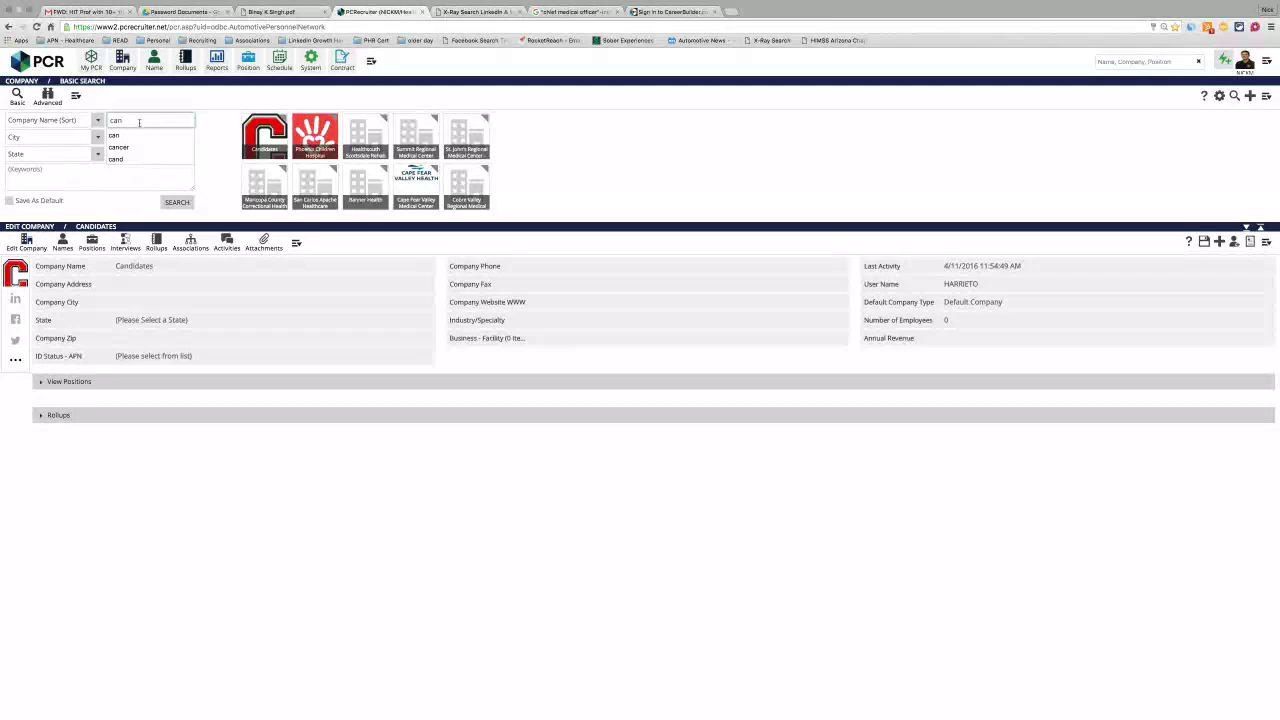
click(184, 203)
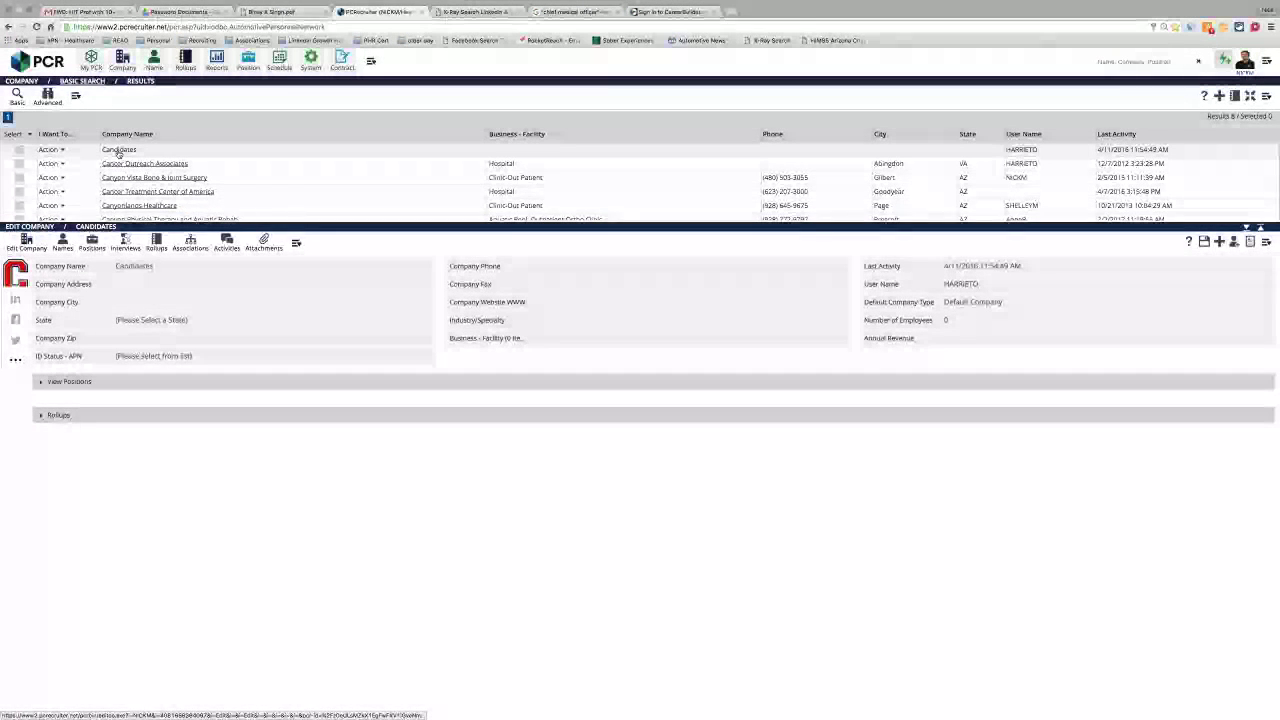
click(119, 150)
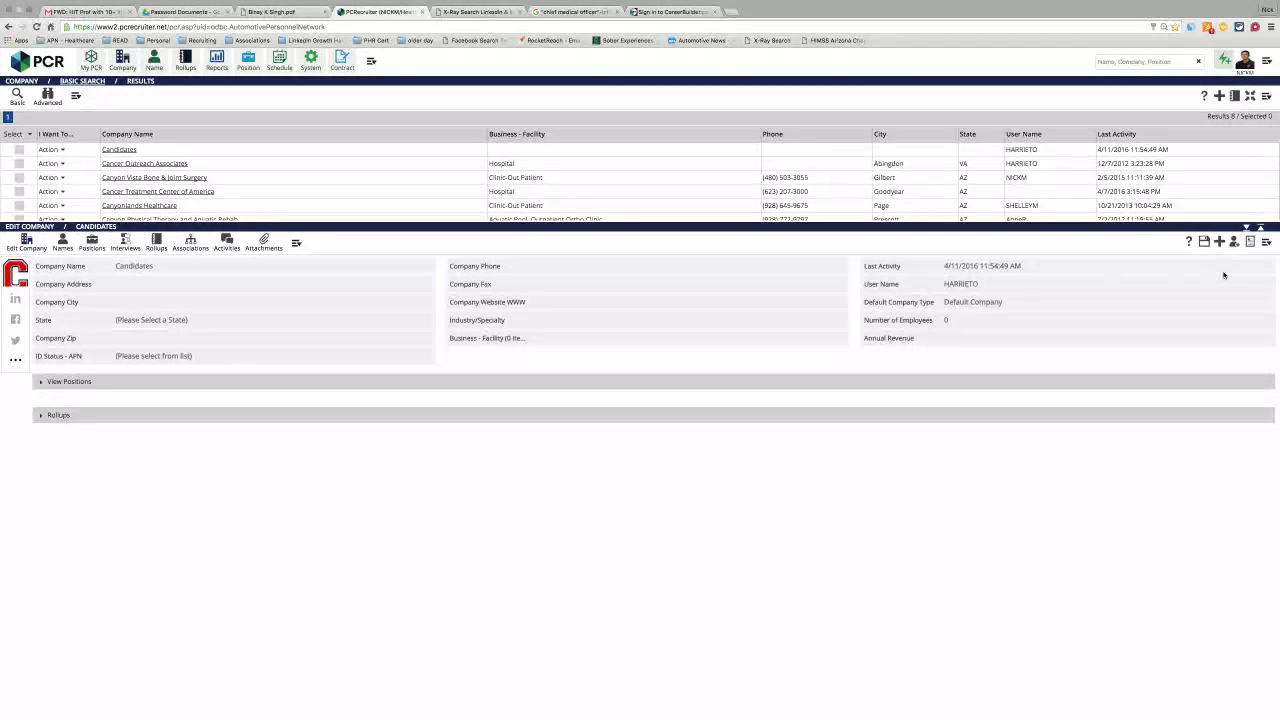
click(1234, 243)
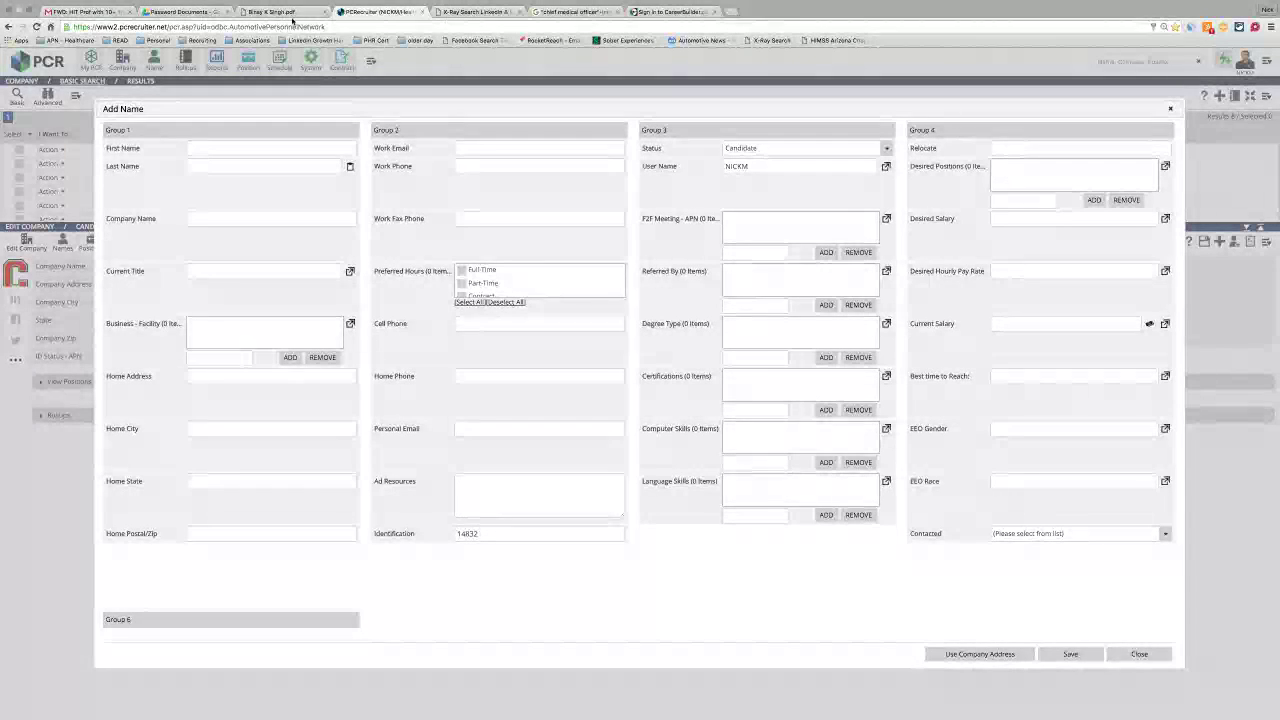
click(279, 14)
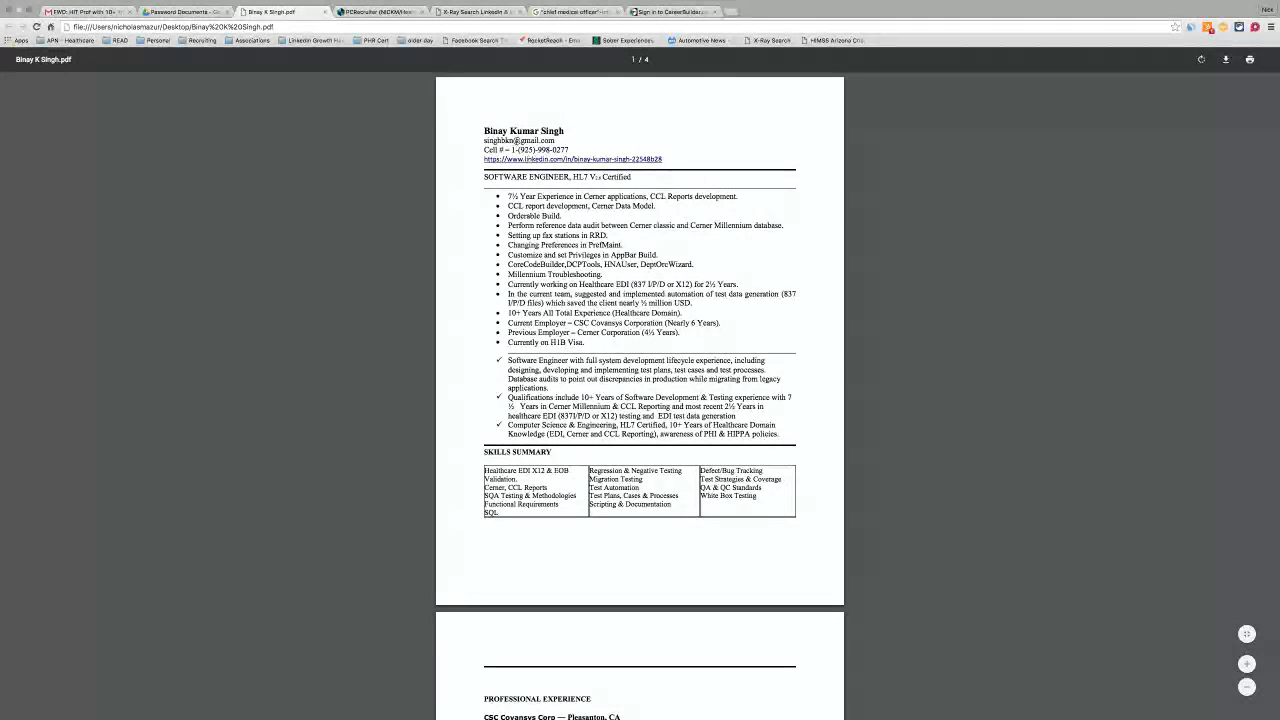
Step: Copy the resume's header block with name, contact details and job title
drag(485, 130, 634, 176)
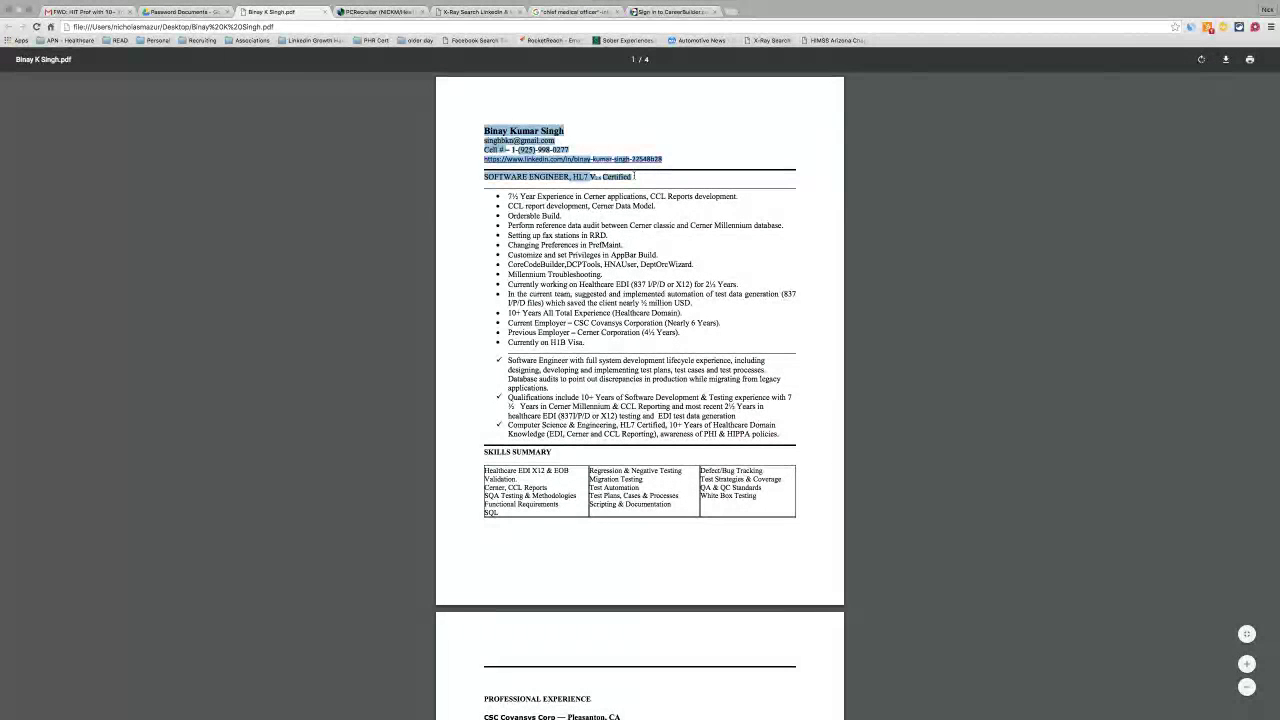
right_click(541, 129)
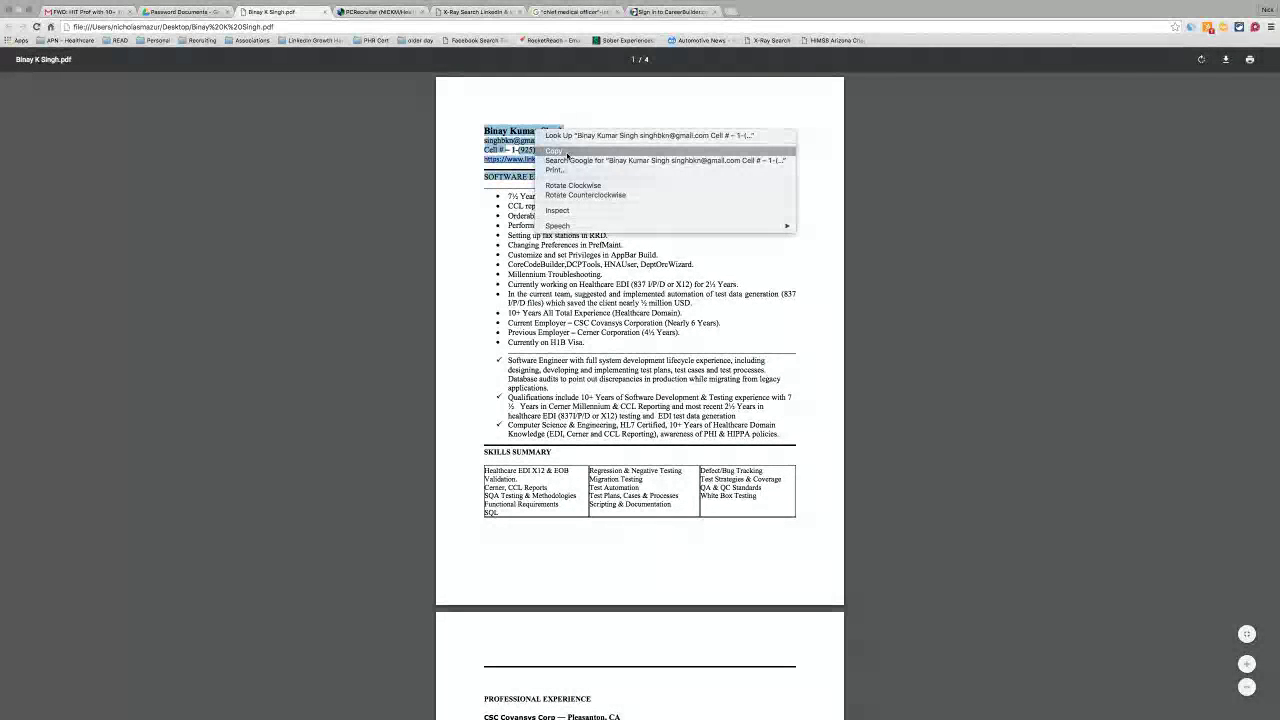
click(567, 154)
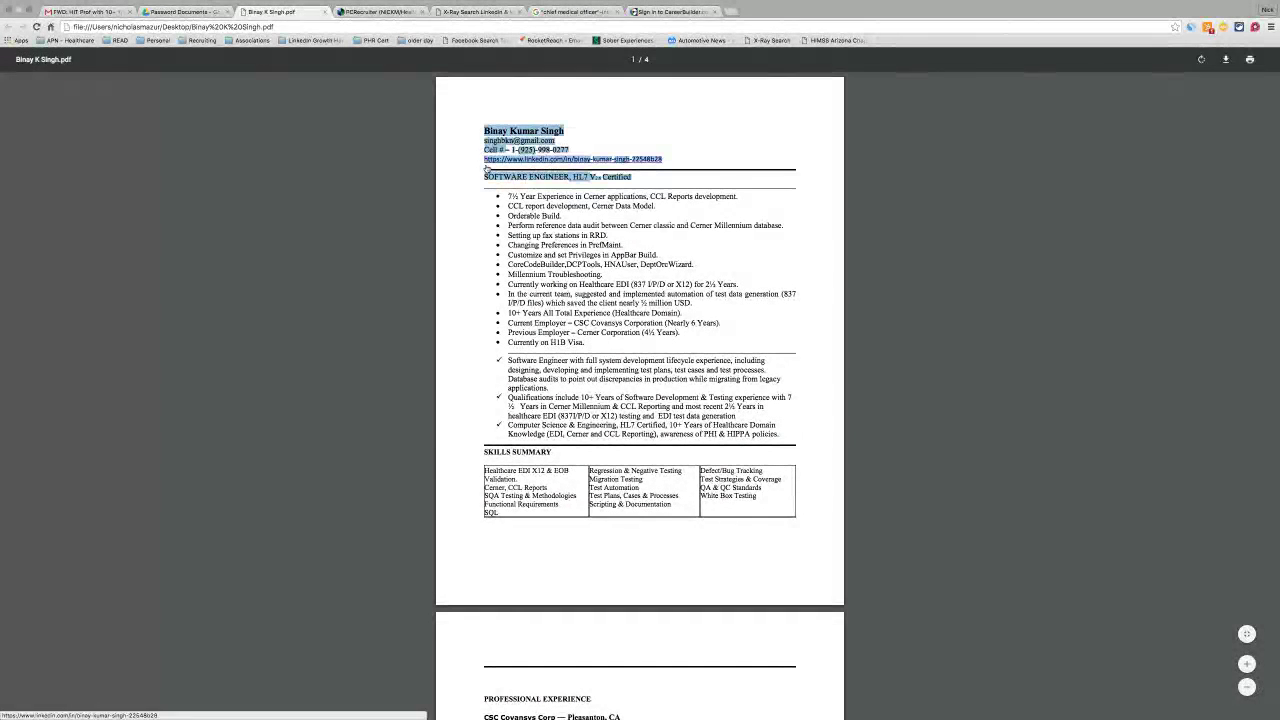
click(380, 12)
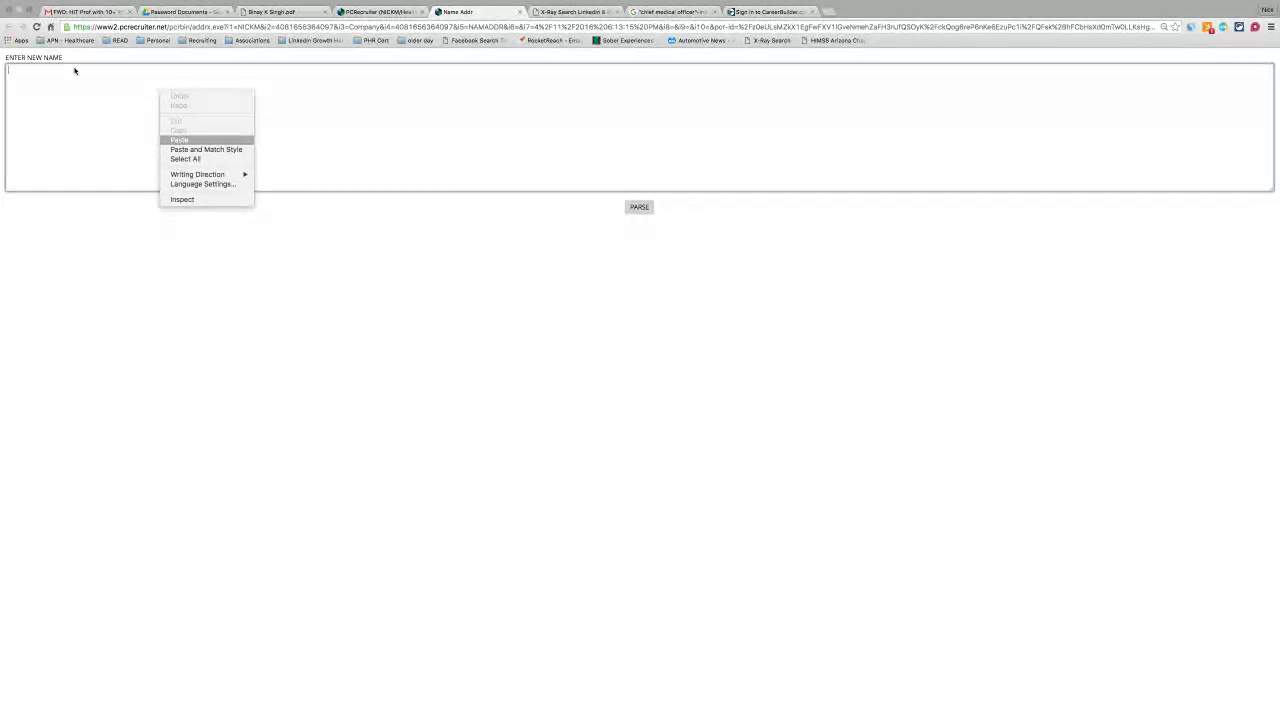
Step: Paste the copied resume header into Enter New Name and parse it into the form
click(180, 139)
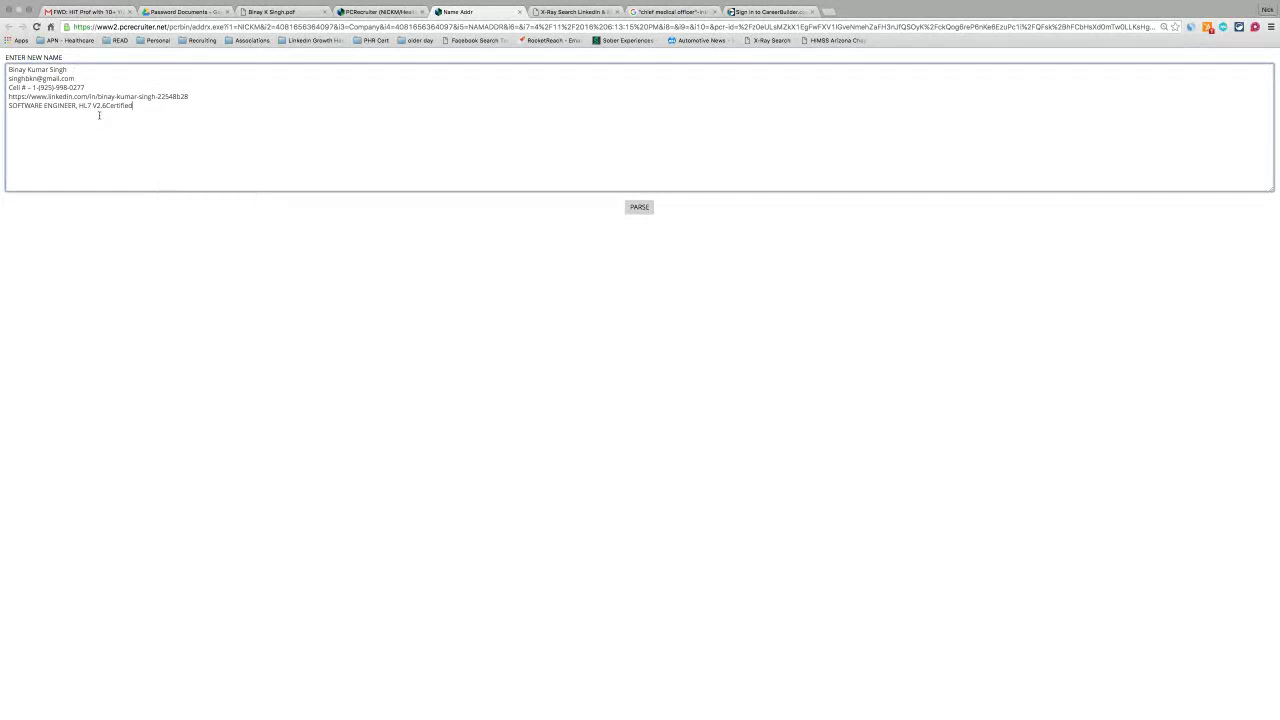
click(638, 207)
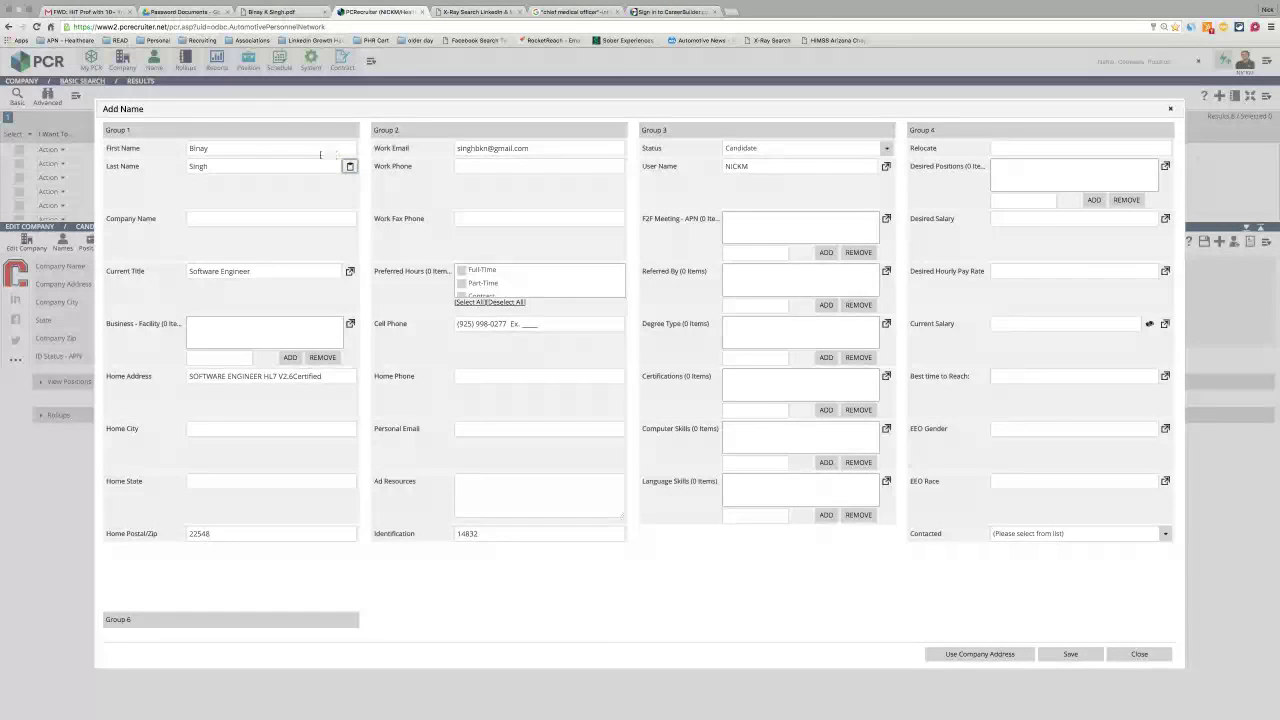
click(208, 166)
click(282, 270)
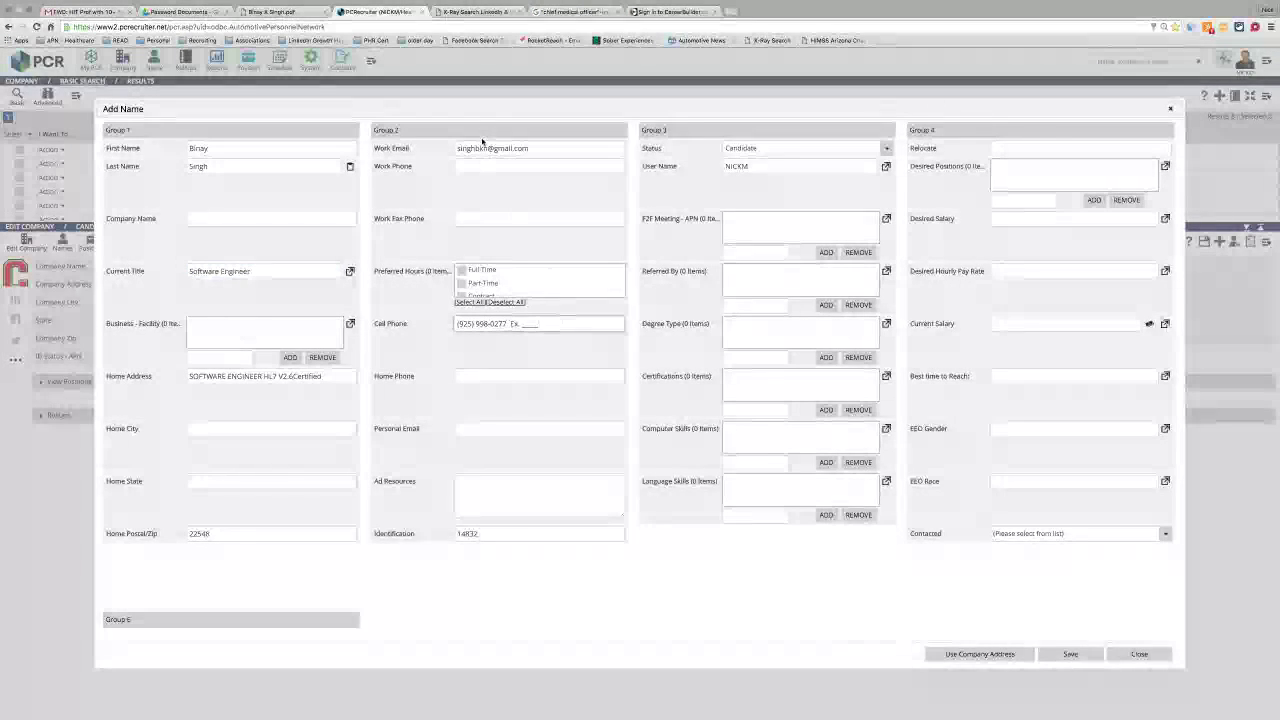
click(542, 150)
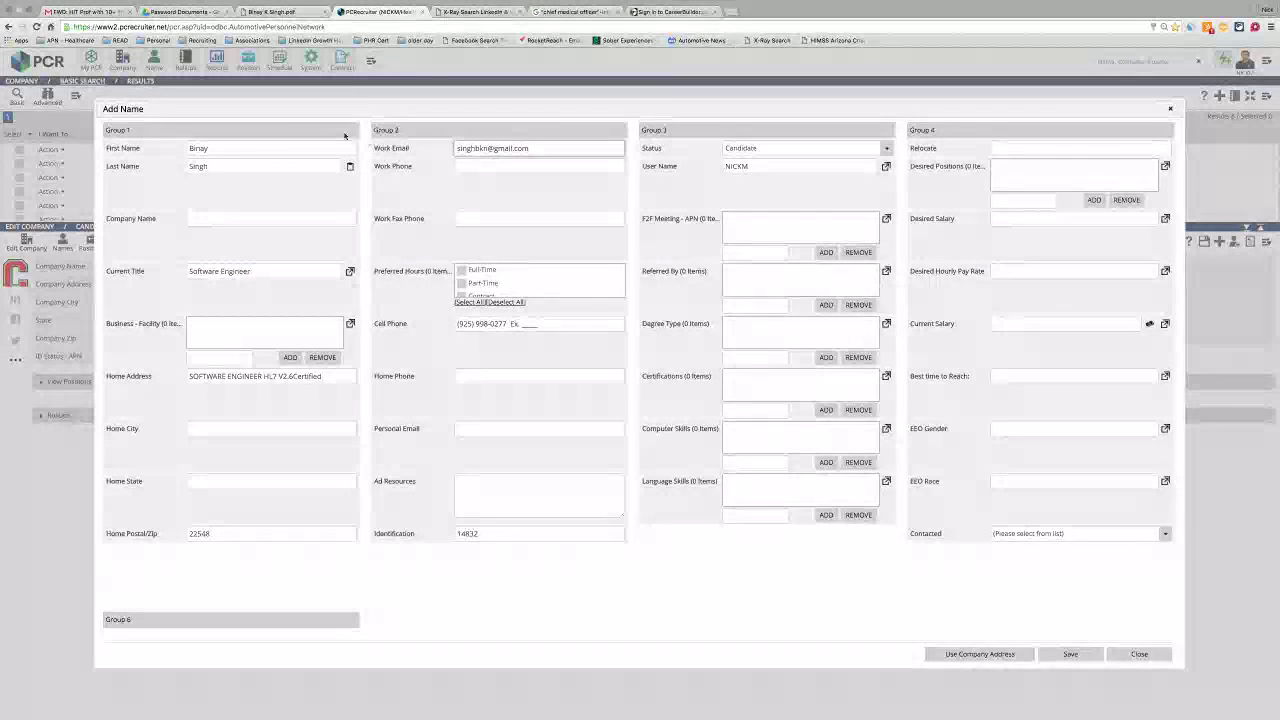
drag(189, 377, 242, 378)
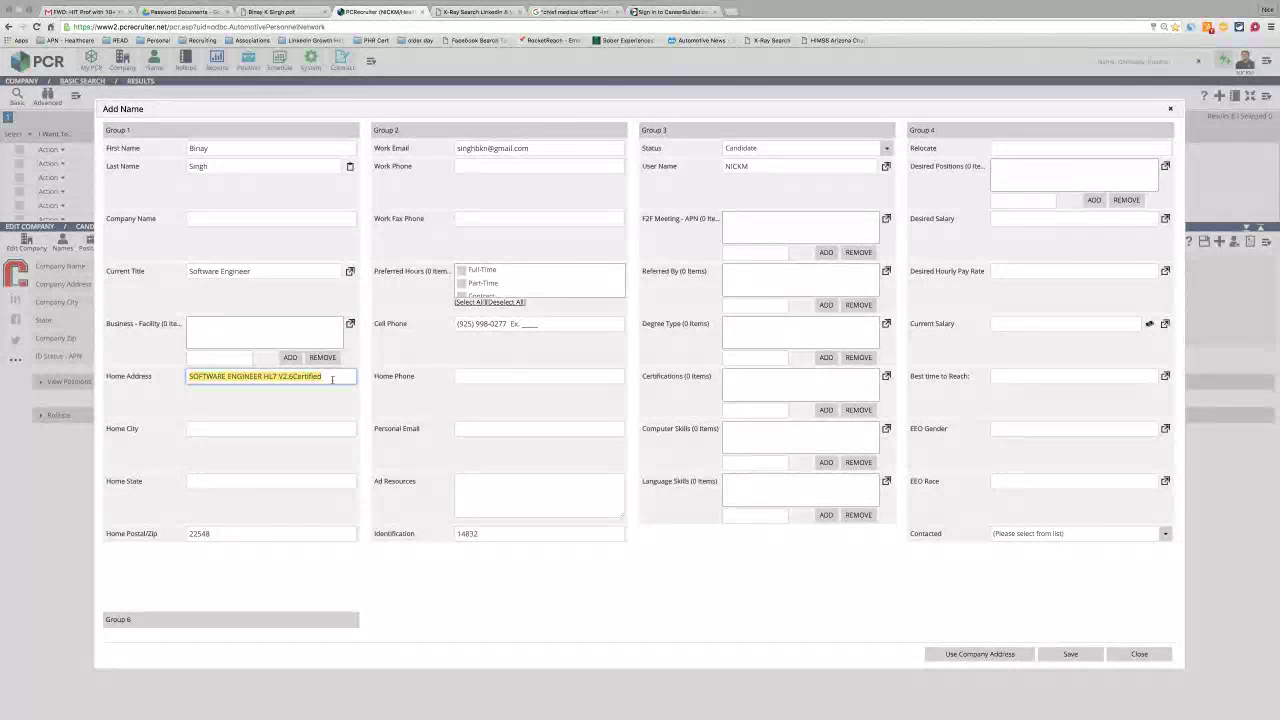
click(272, 12)
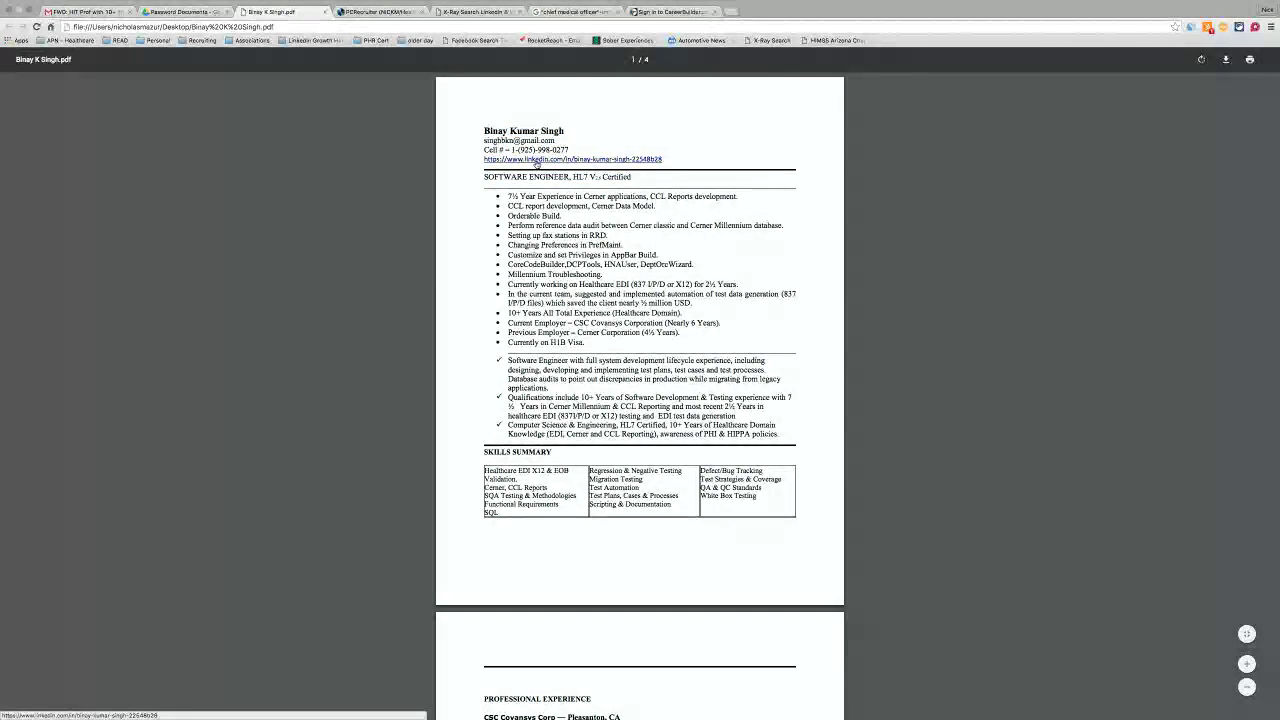
scroll(573, 281, down, 5)
scroll(573, 281, down, 2)
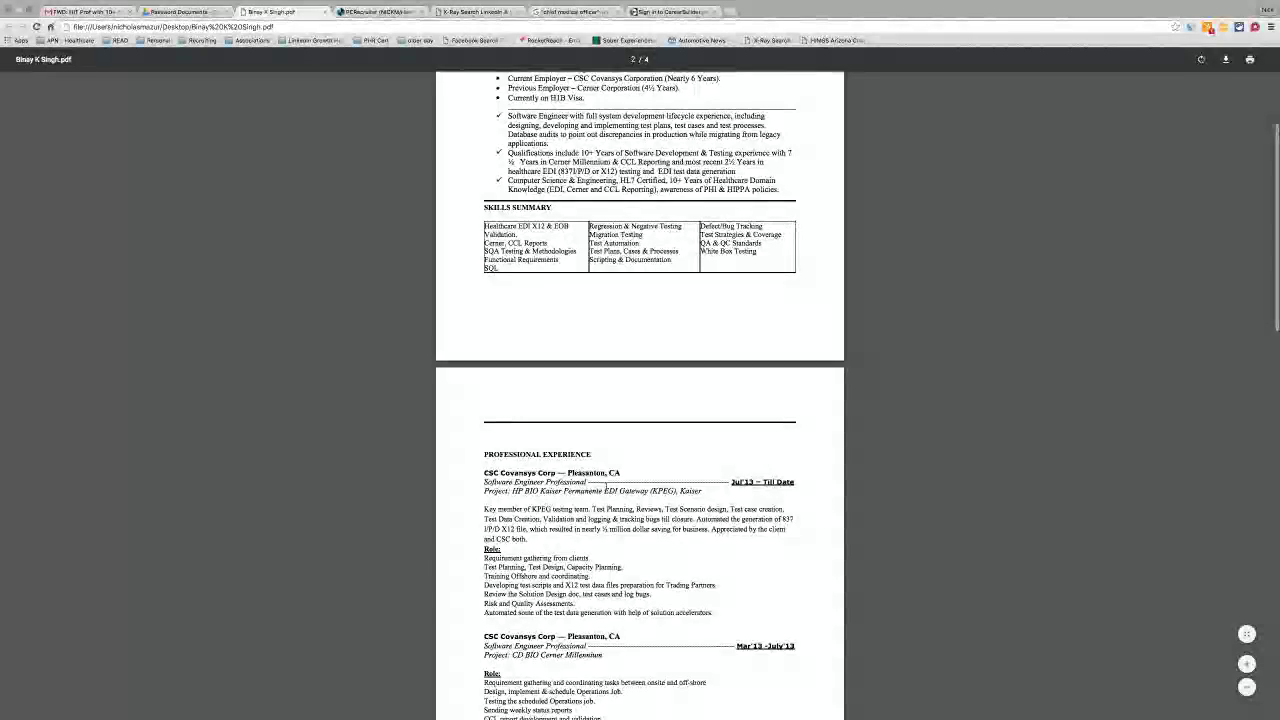
click(368, 13)
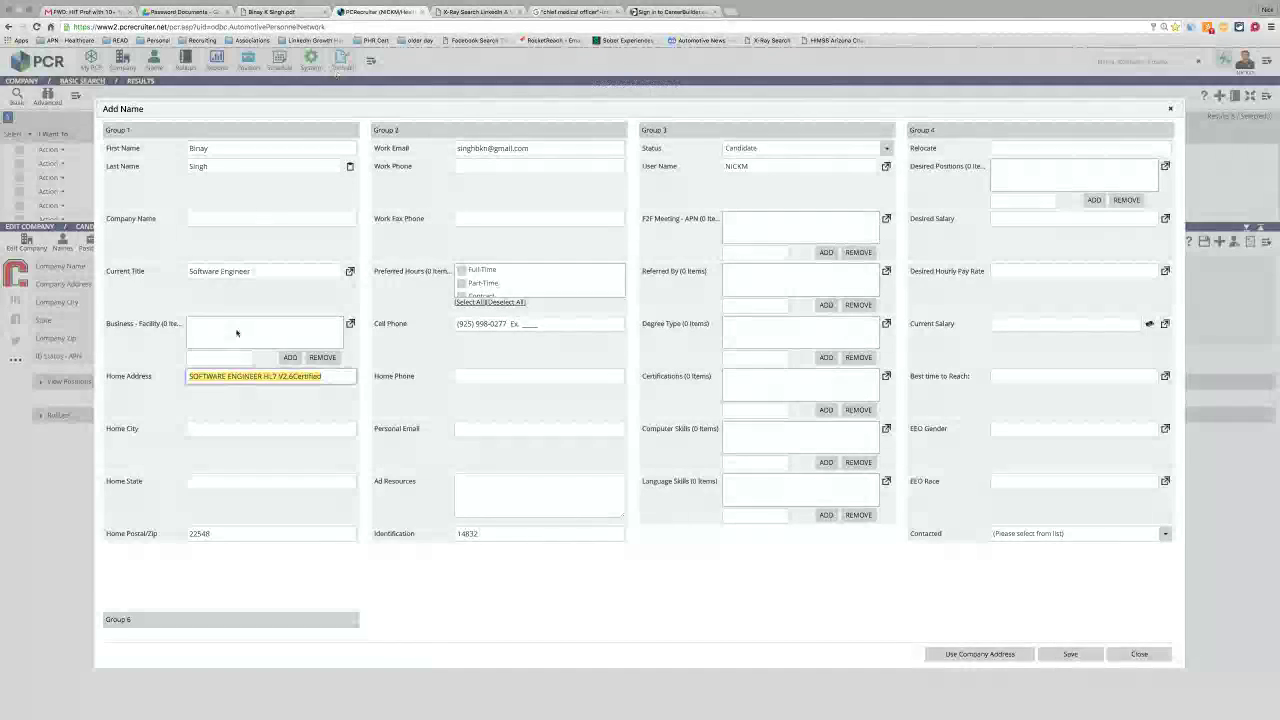
Step: Clear Home Address, set Home City to Pleasanton and Home State to CA
key(BackSpace)
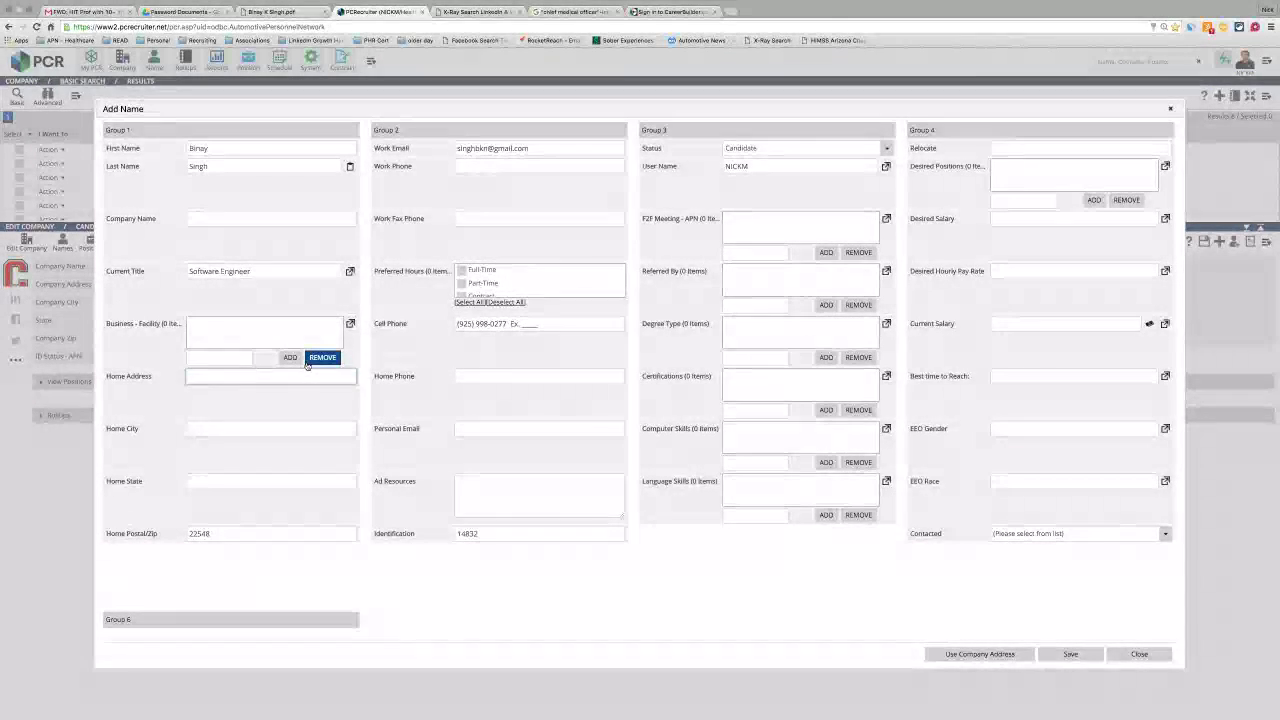
key(Tab)
text(Pleasanton)
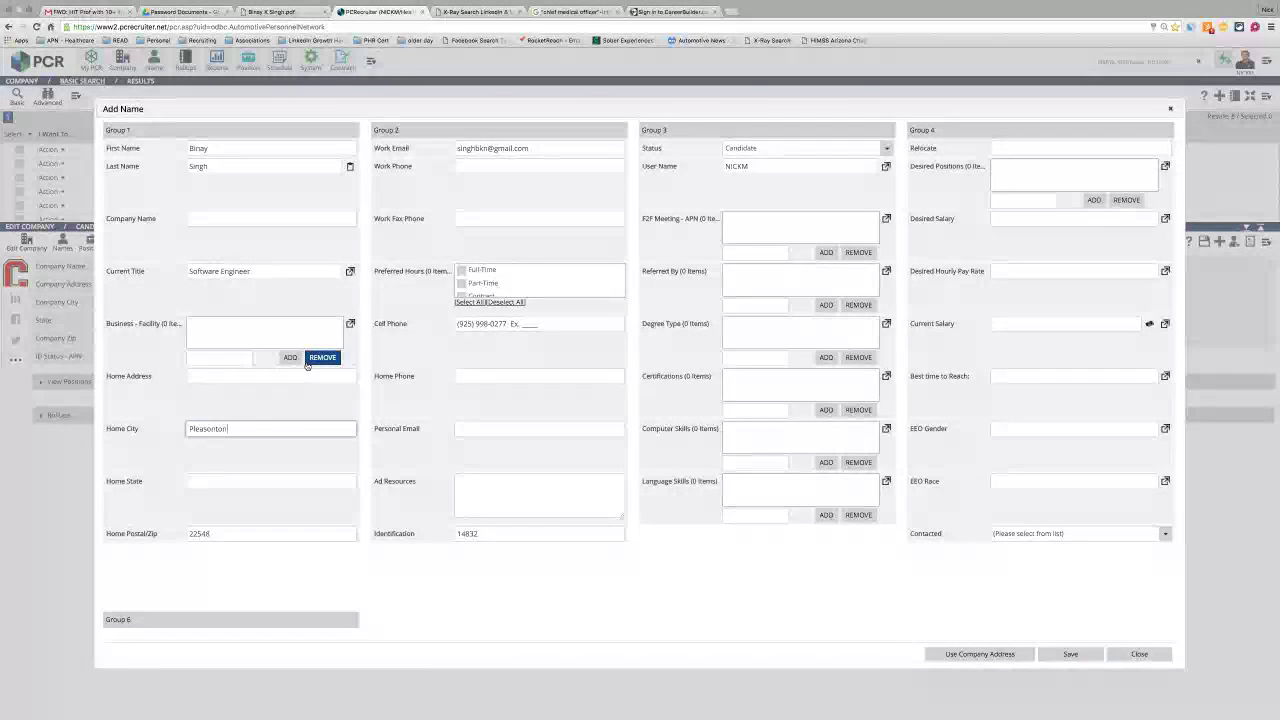
key(Tab)
text(CA)
key(Tab)
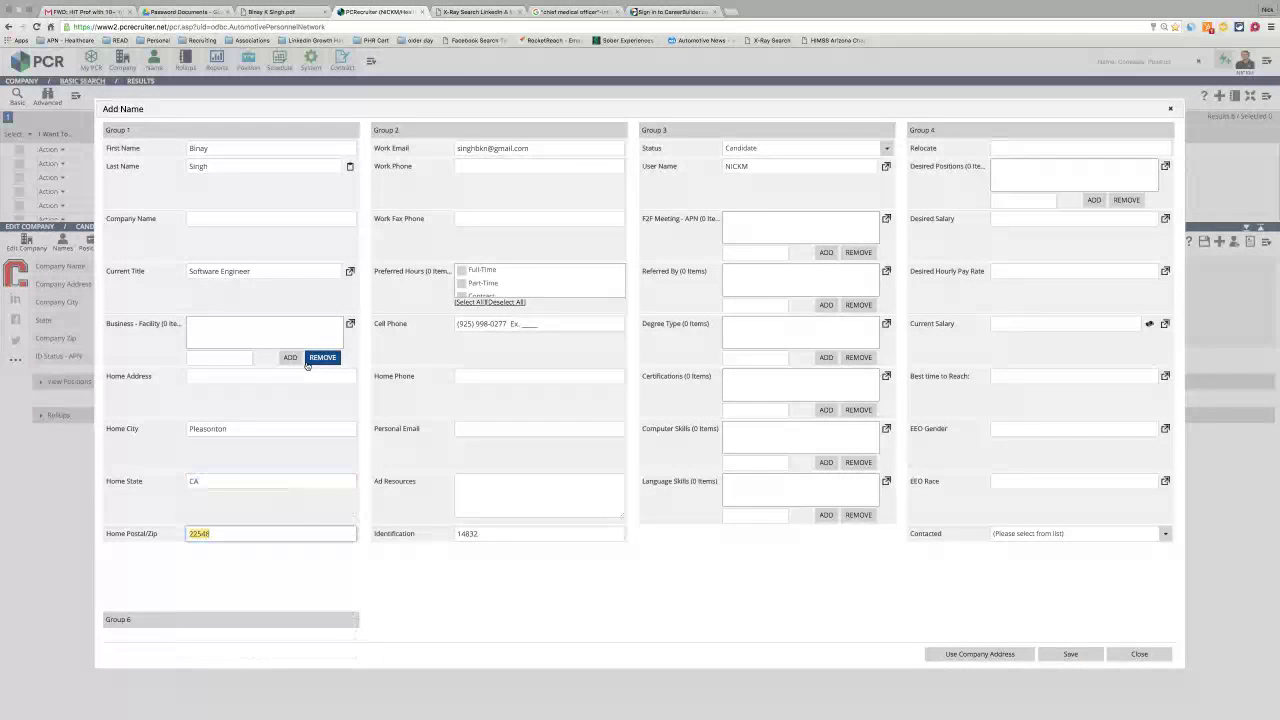
key(Tab)
key(ctrl+c)
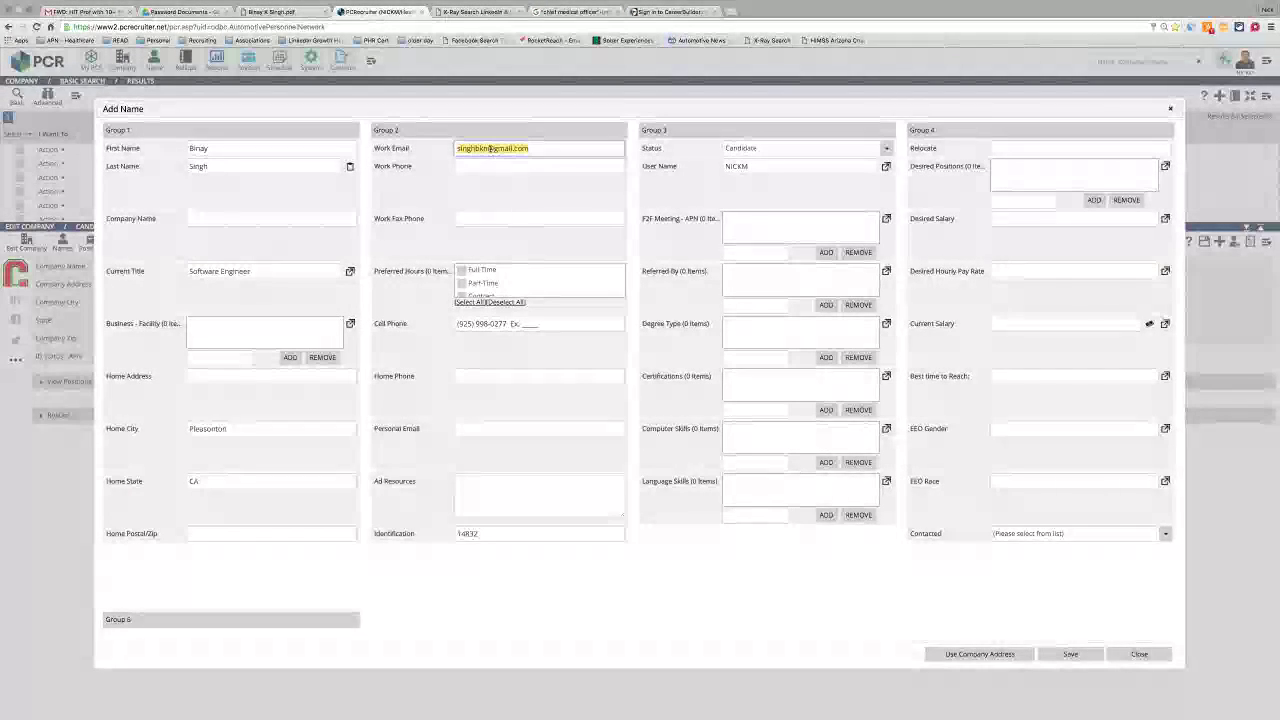
Step: Copy the Work Email address for reuse in the Personal Email field
right_click(488, 148)
click(524, 147)
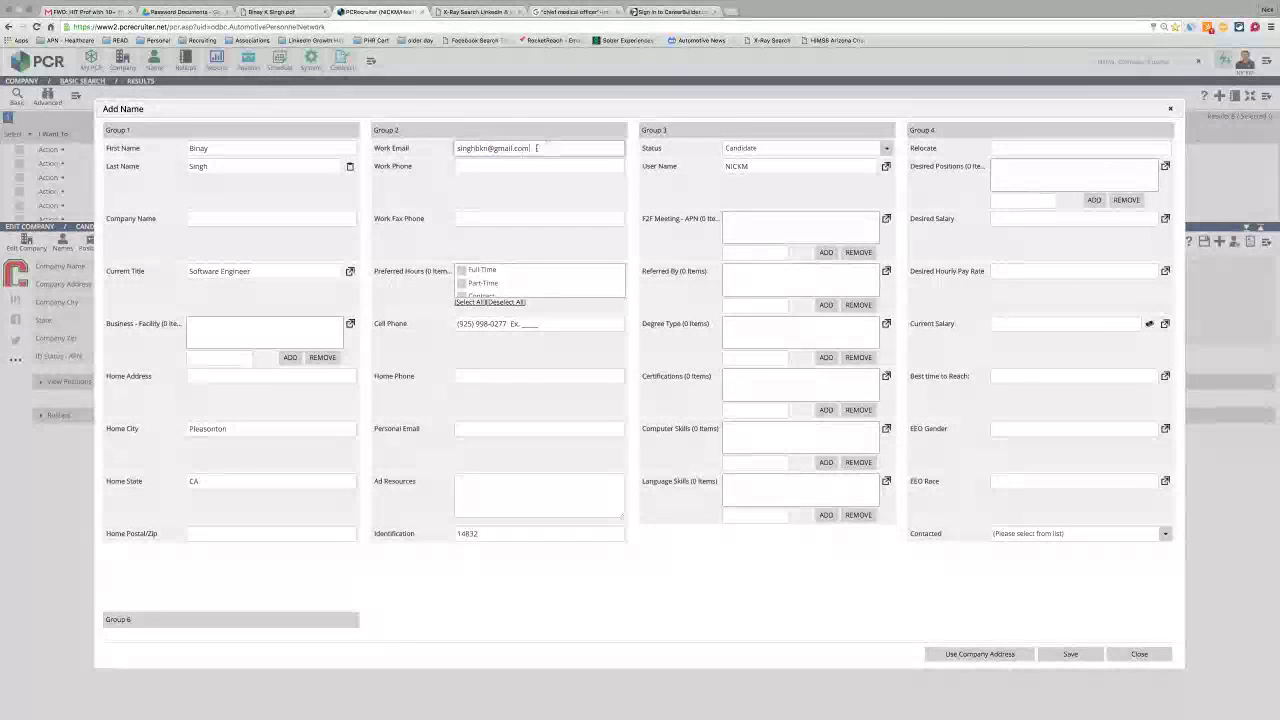
right_click(487, 147)
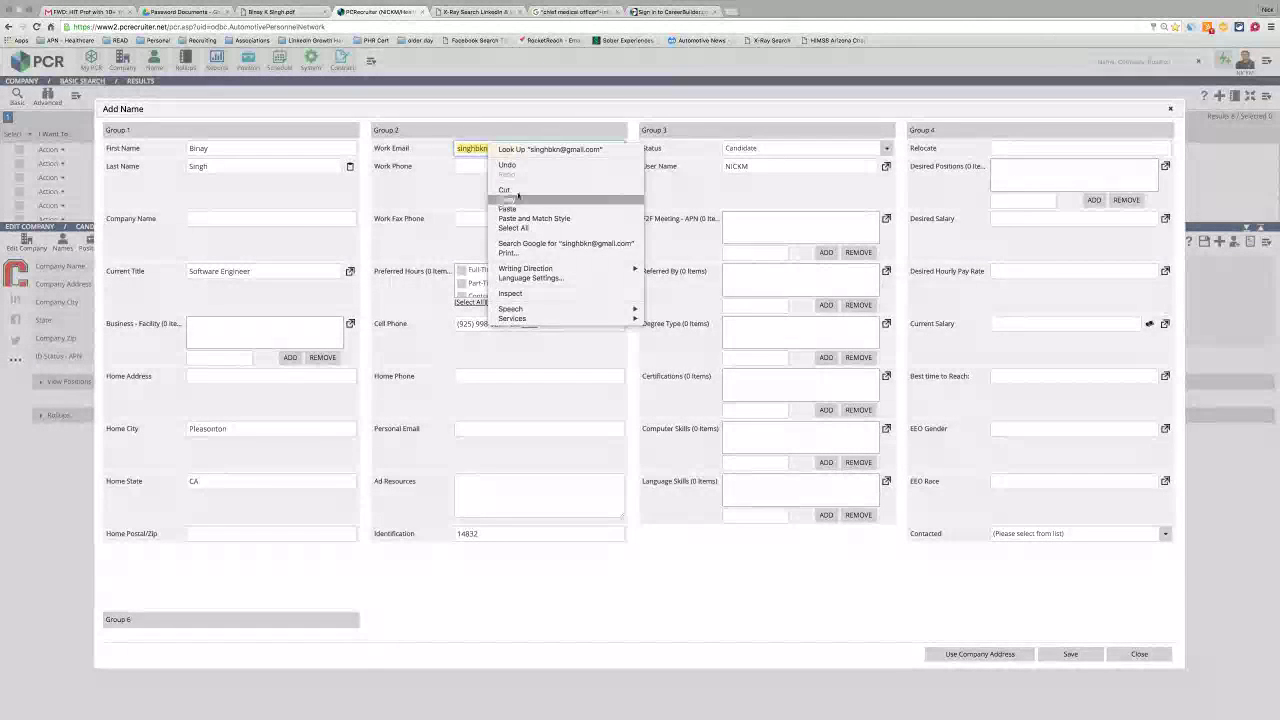
click(505, 195)
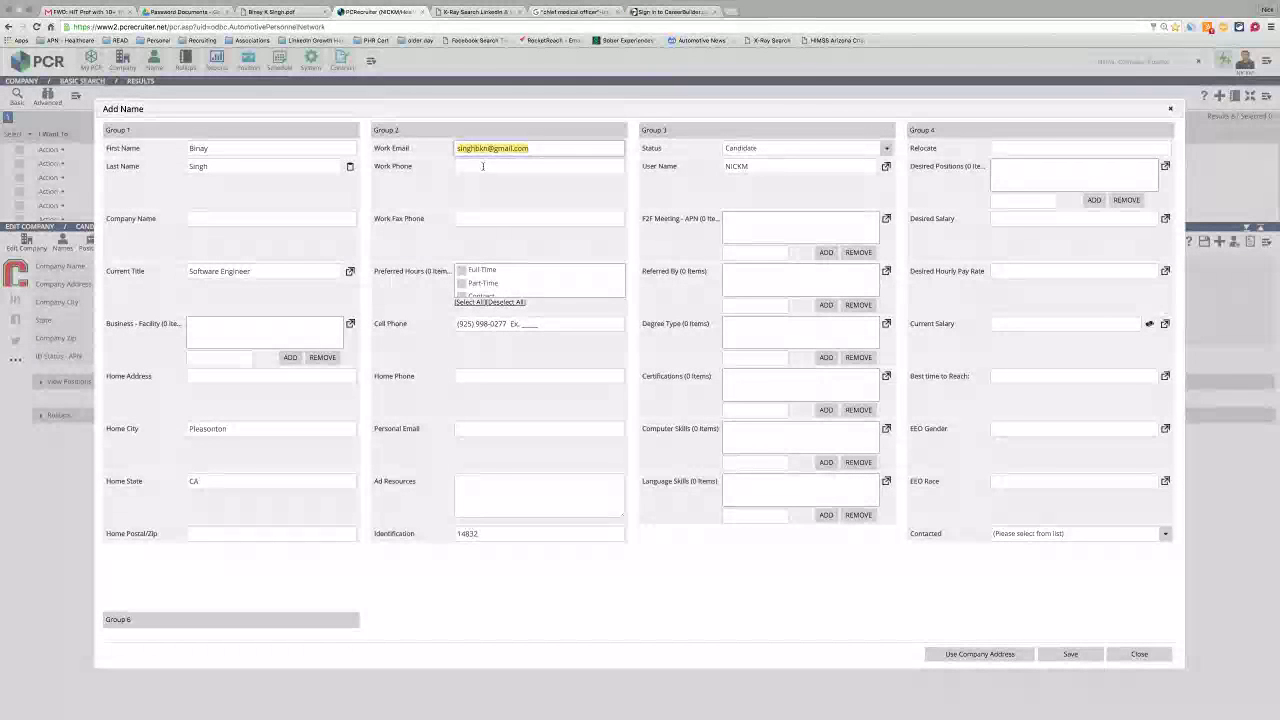
right_click(470, 428)
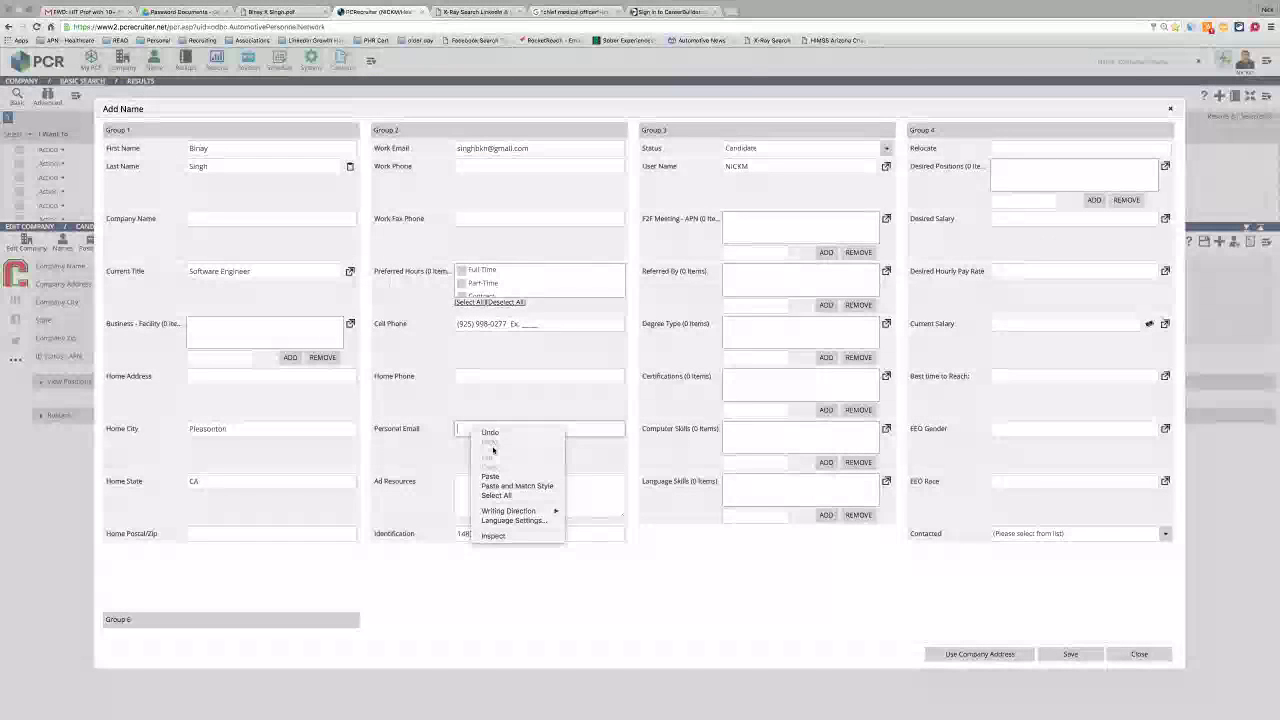
Step: Paste the work email into Personal Email and tick Full-Time under Preferred Hours
click(490, 476)
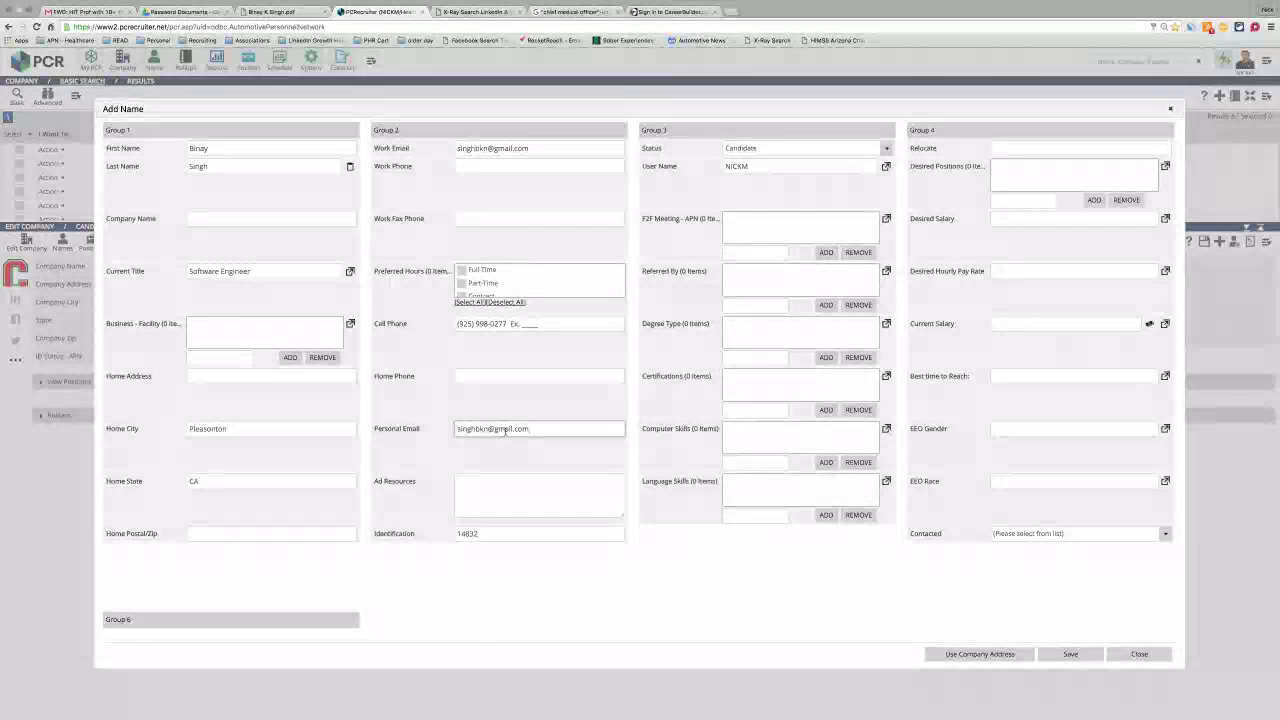
click(488, 323)
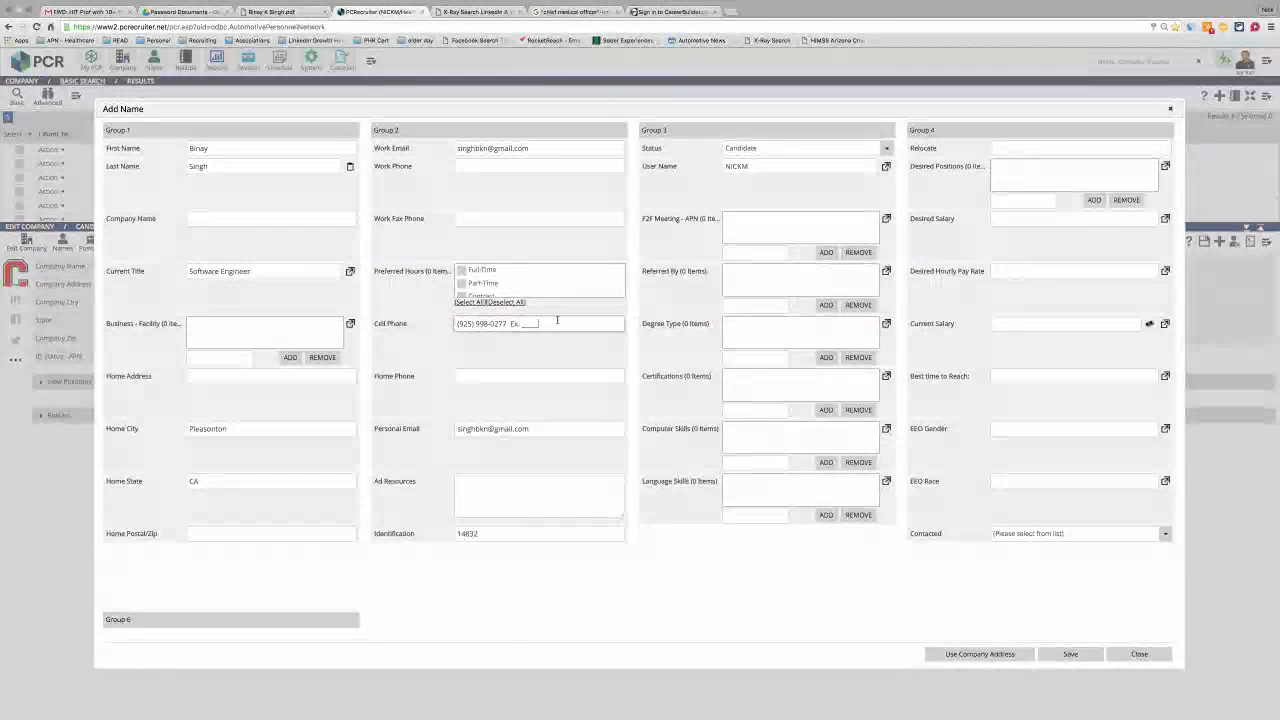
click(461, 273)
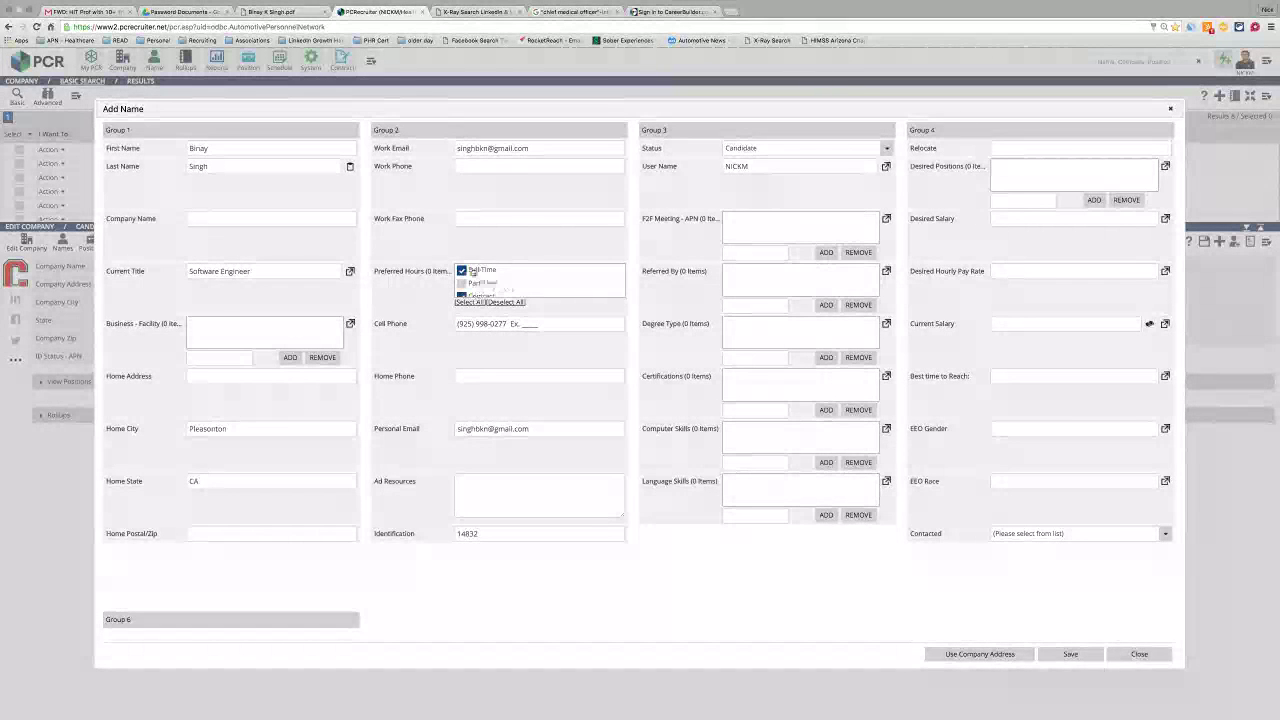
Step: Add myresumes as a Referred By source
scroll(574, 279, down, 1)
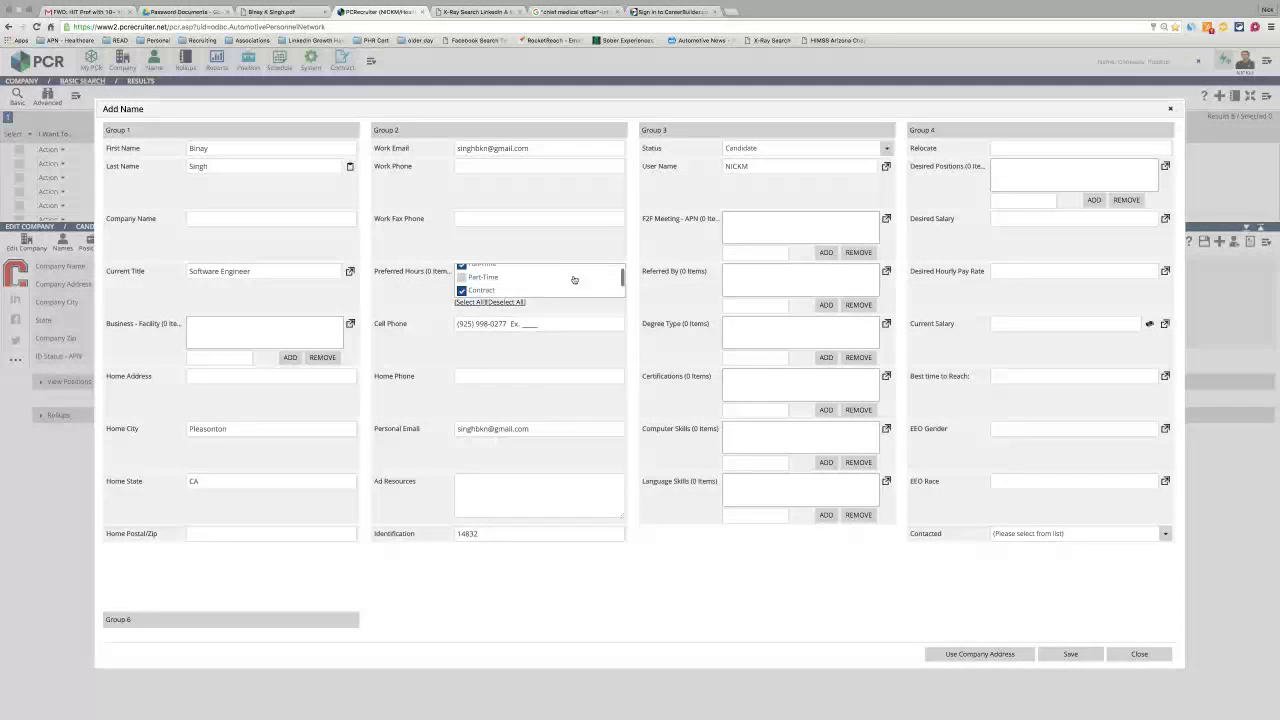
click(766, 303)
text(myresyme)
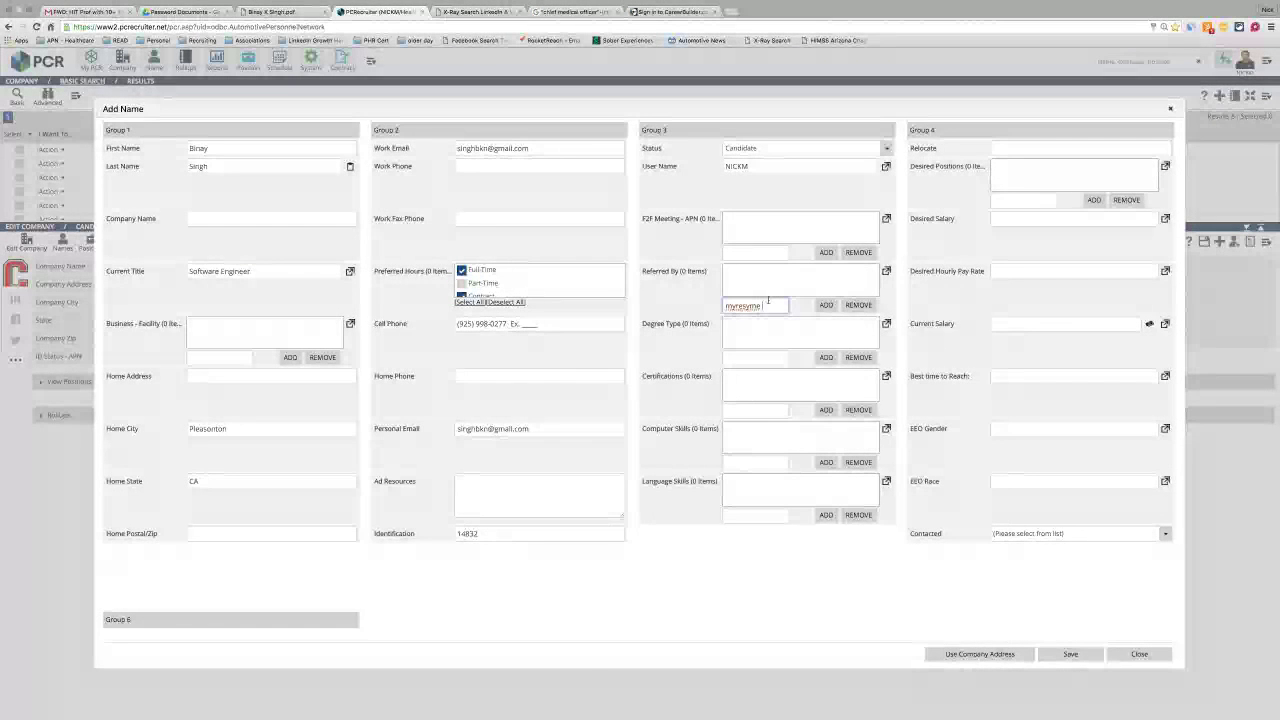
key(BackSpace)
key(BackSpace)
key(BackSpace)
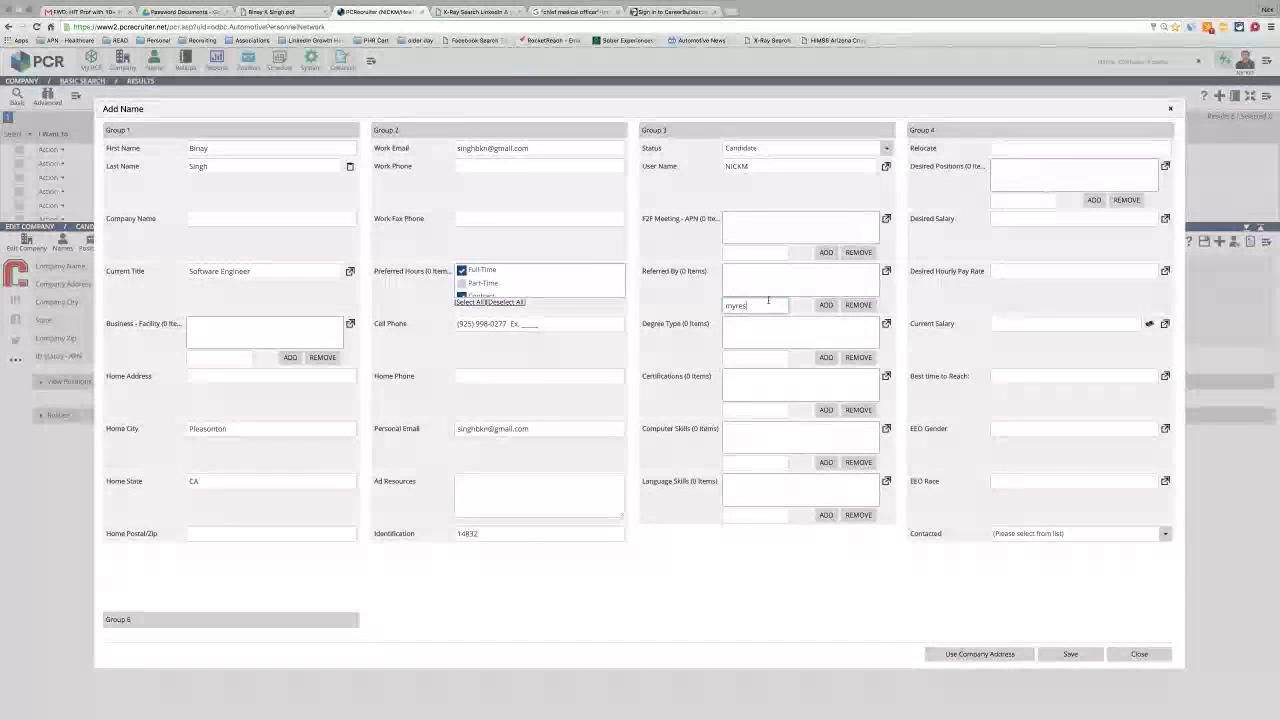
text(umesgo)
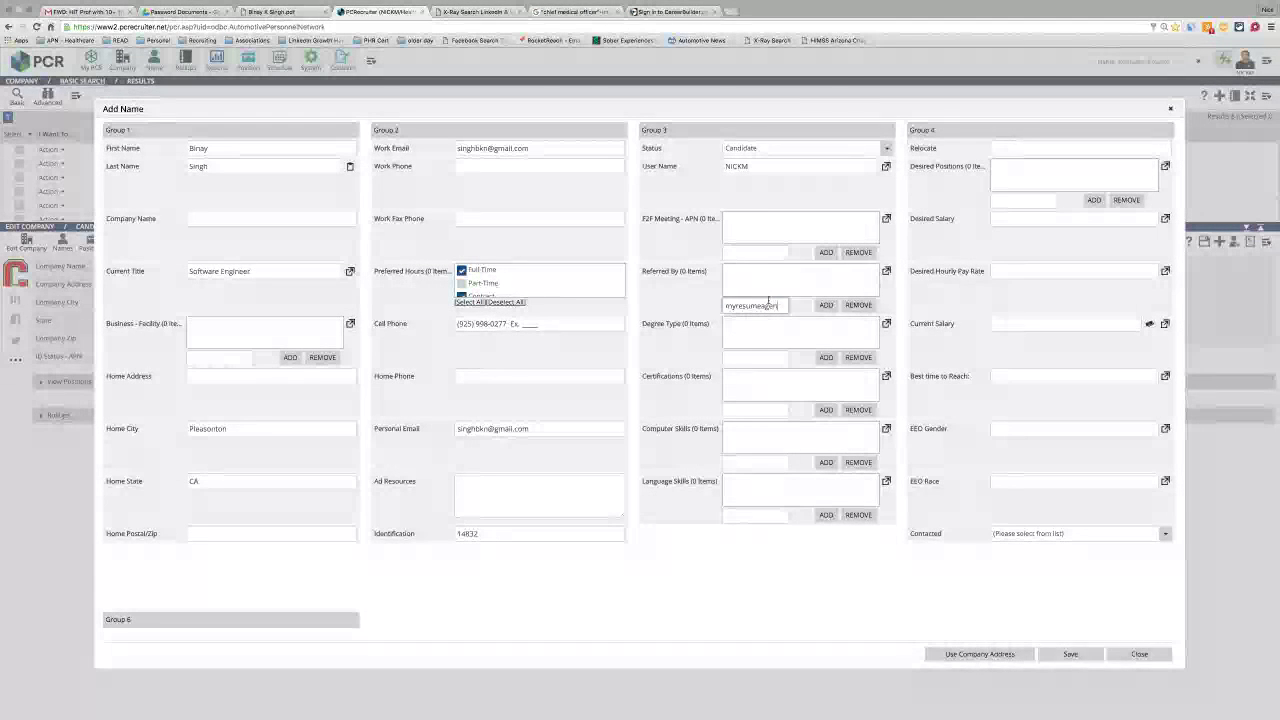
click(826, 304)
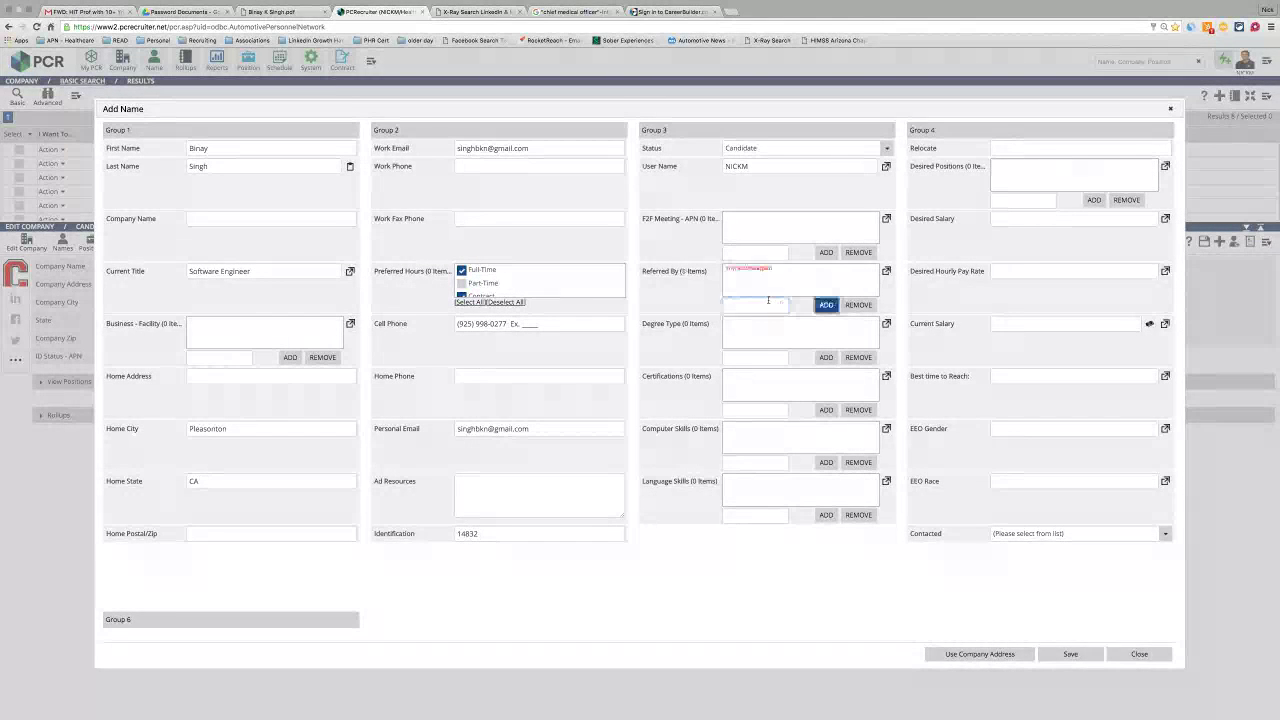
click(886, 271)
Step: Search the stored referral values for 'car' and choose career builder for Referred By
click(566, 318)
text(career)
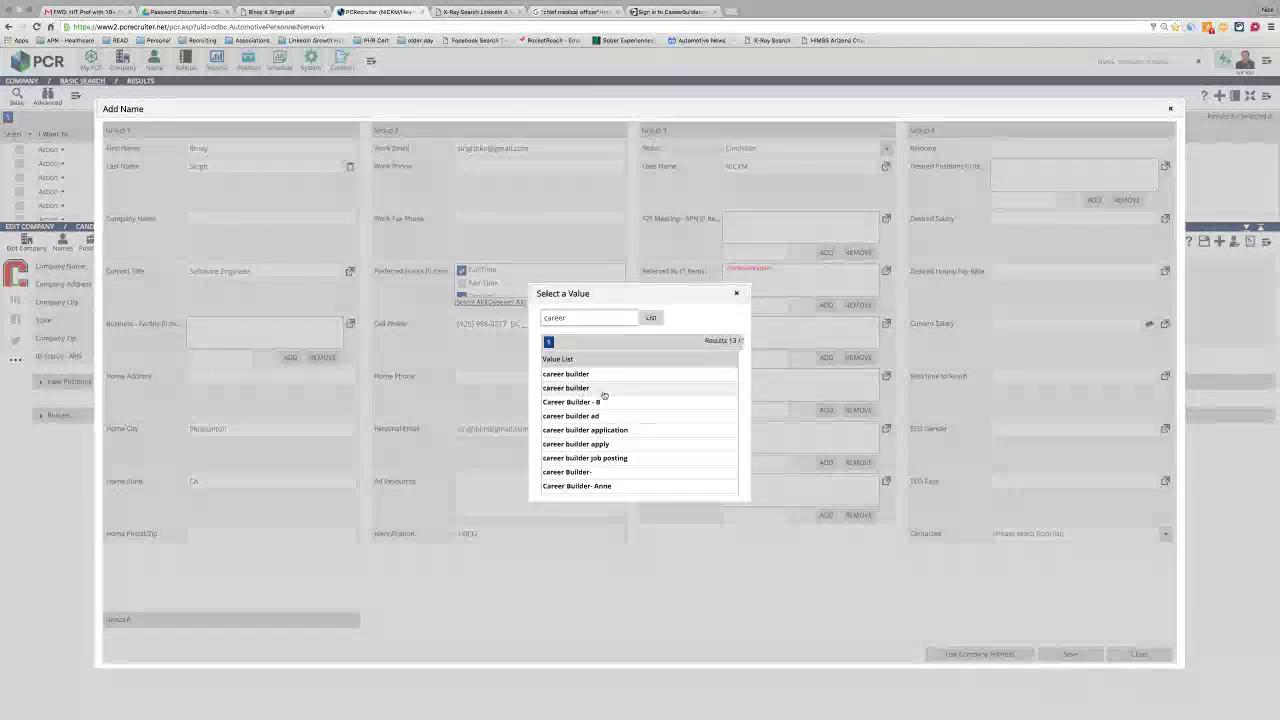
click(567, 374)
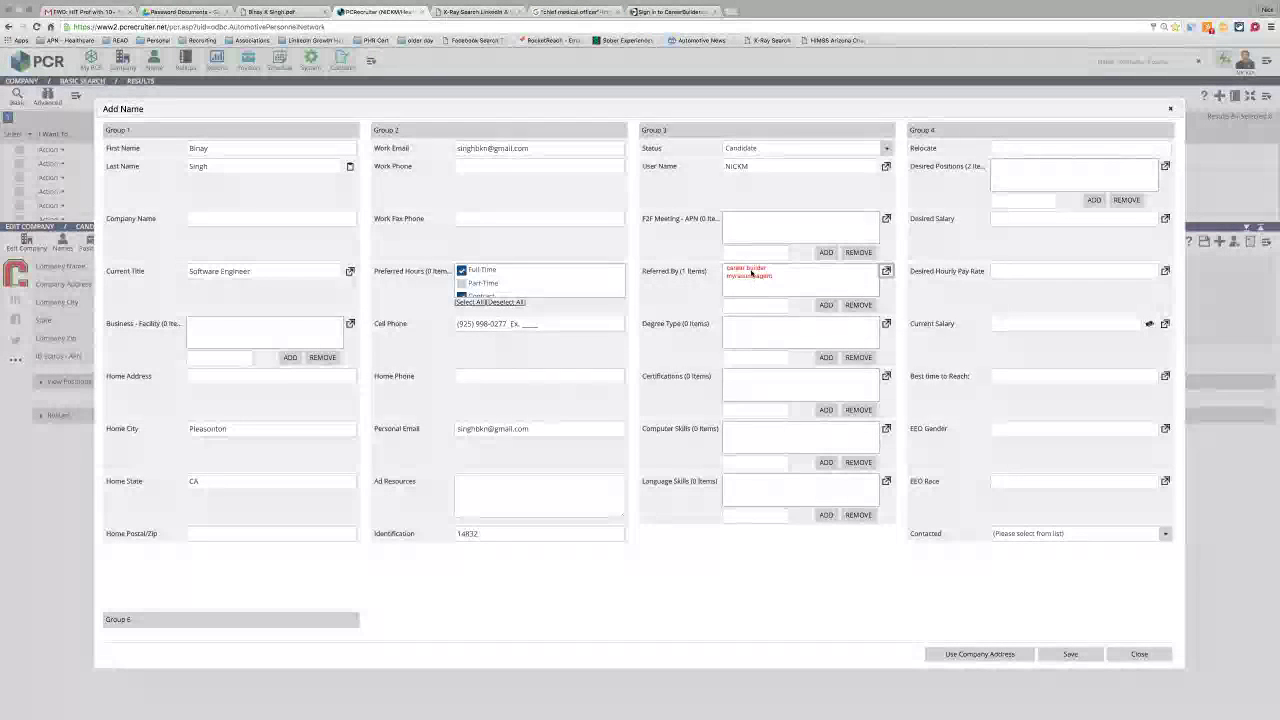
click(740, 358)
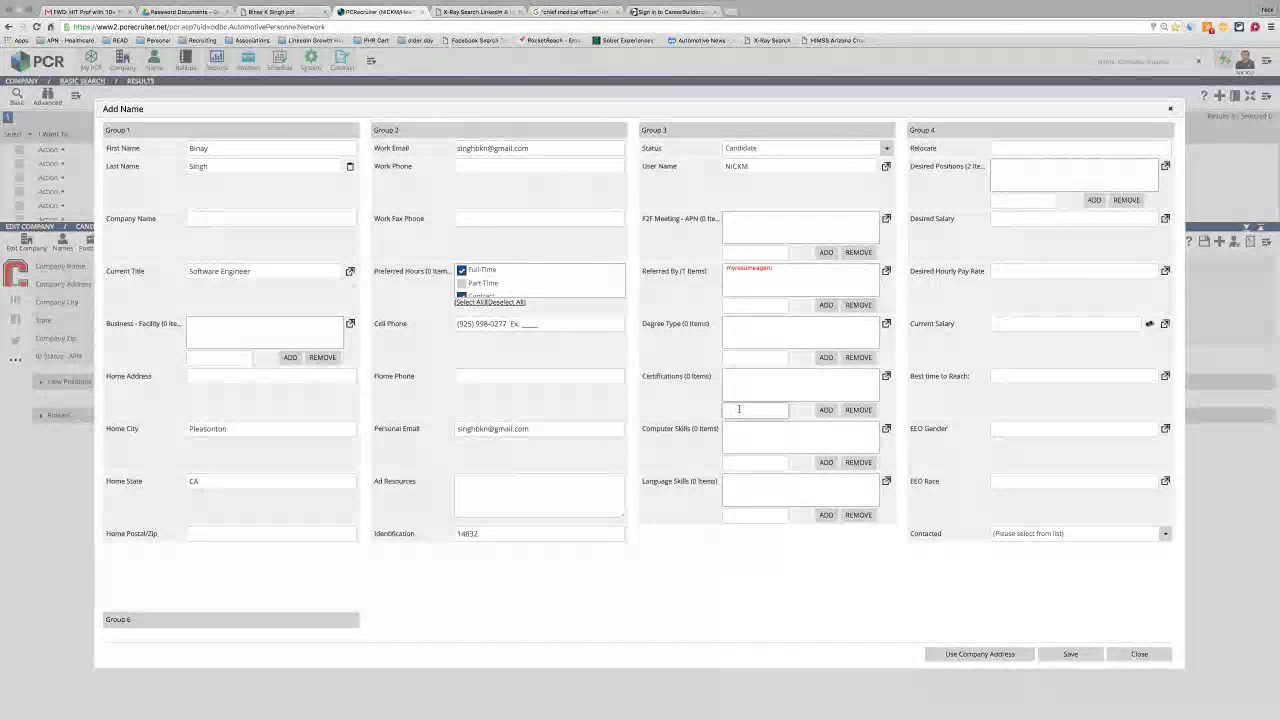
Step: Add HL7 to the candidate's Certifications
text(HL7)
key(BackSpace)
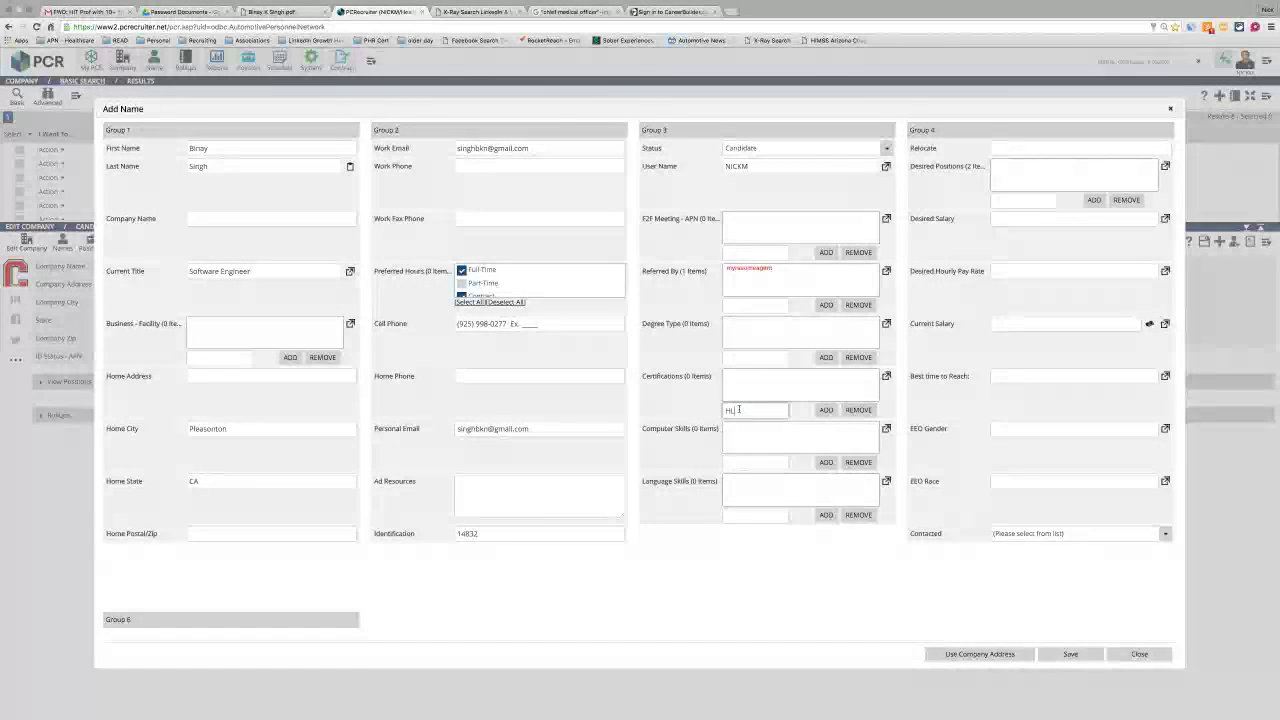
key(Return)
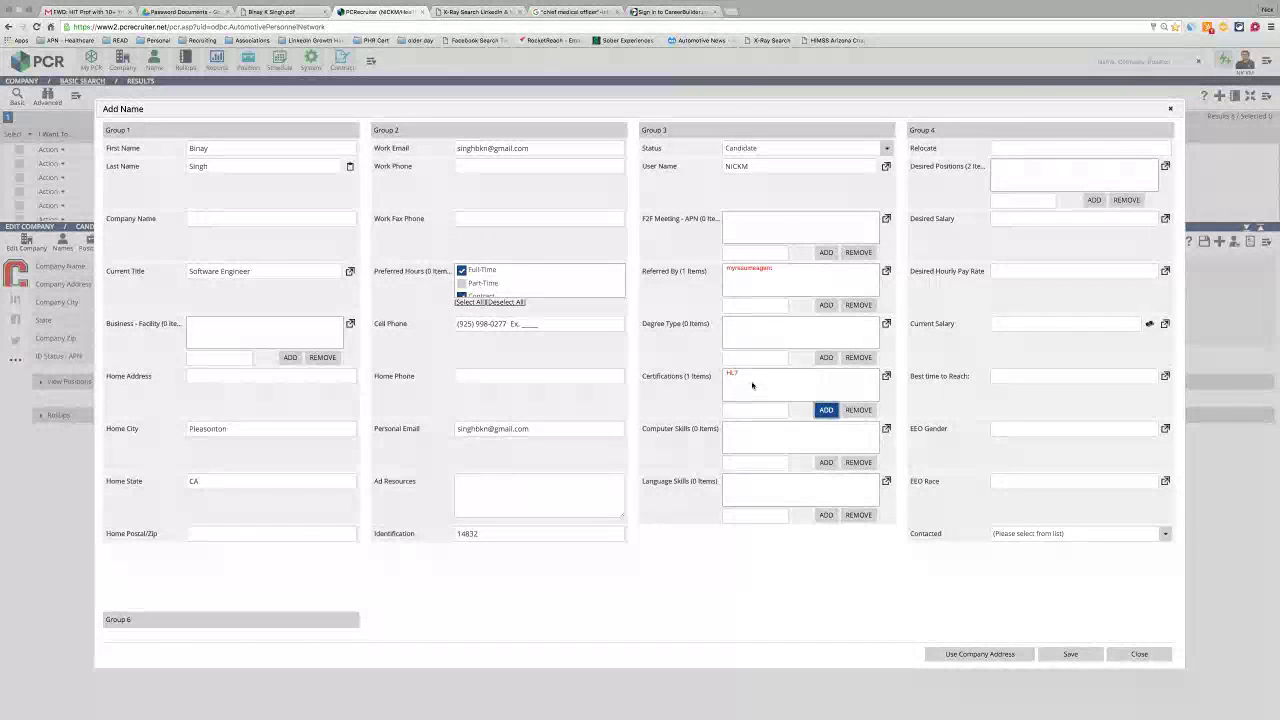
Step: Add Cerner to the candidate's Computer Skills
click(741, 462)
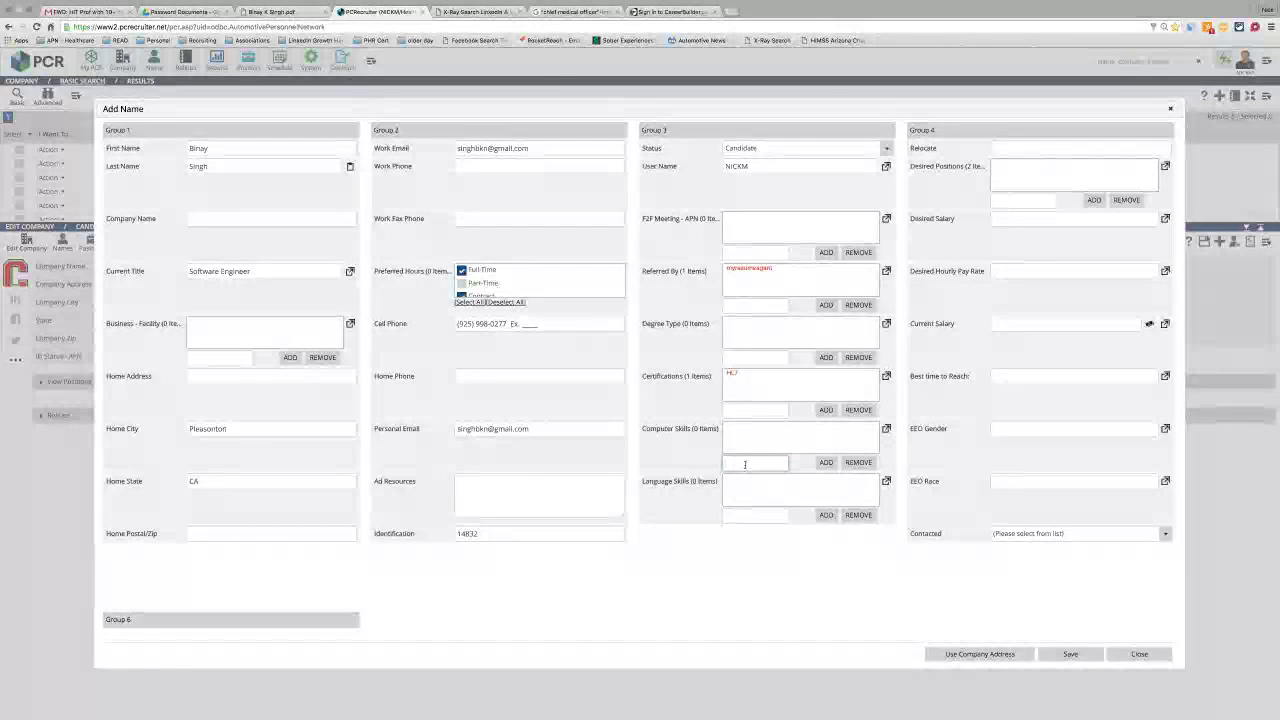
text(Cerner)
key(Return)
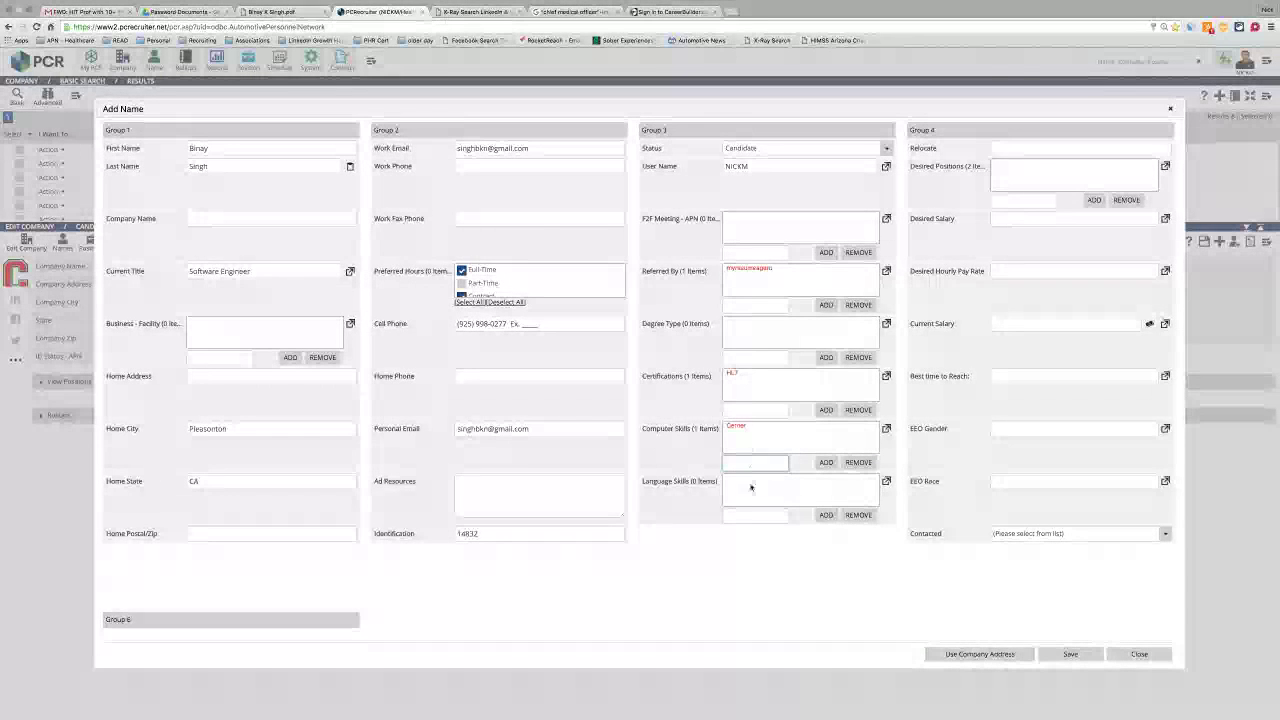
click(750, 517)
click(886, 481)
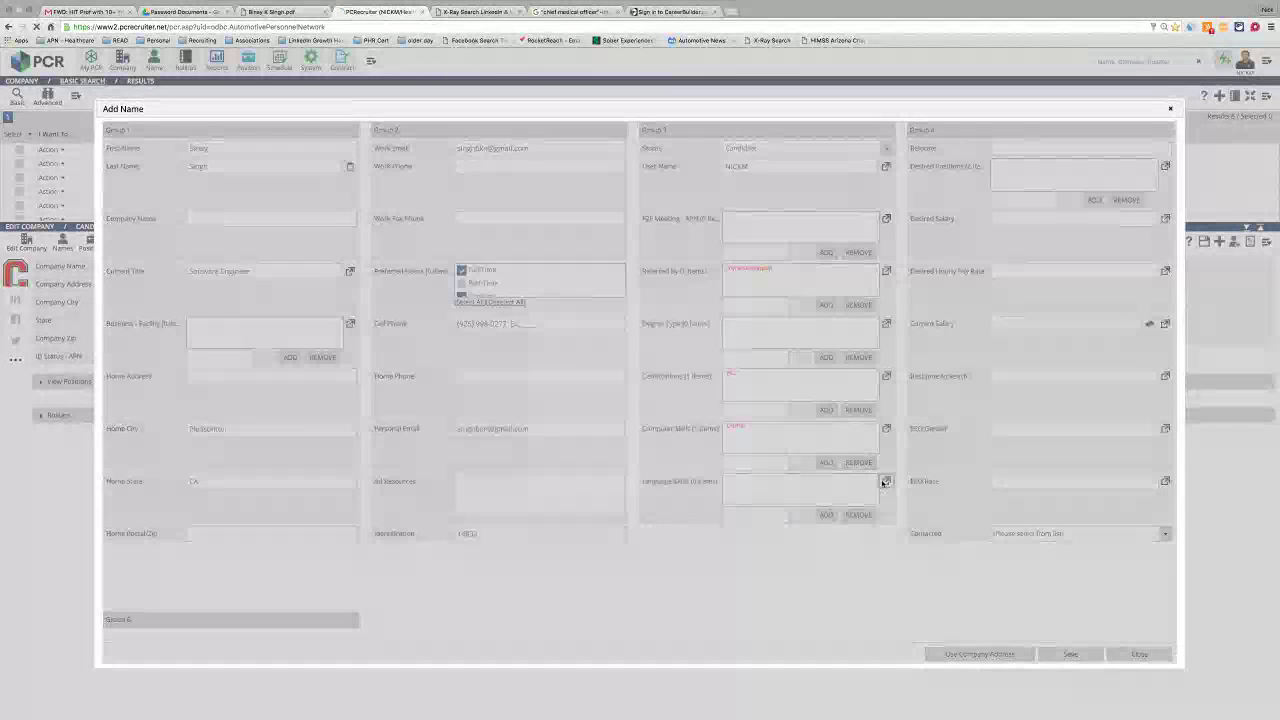
click(737, 293)
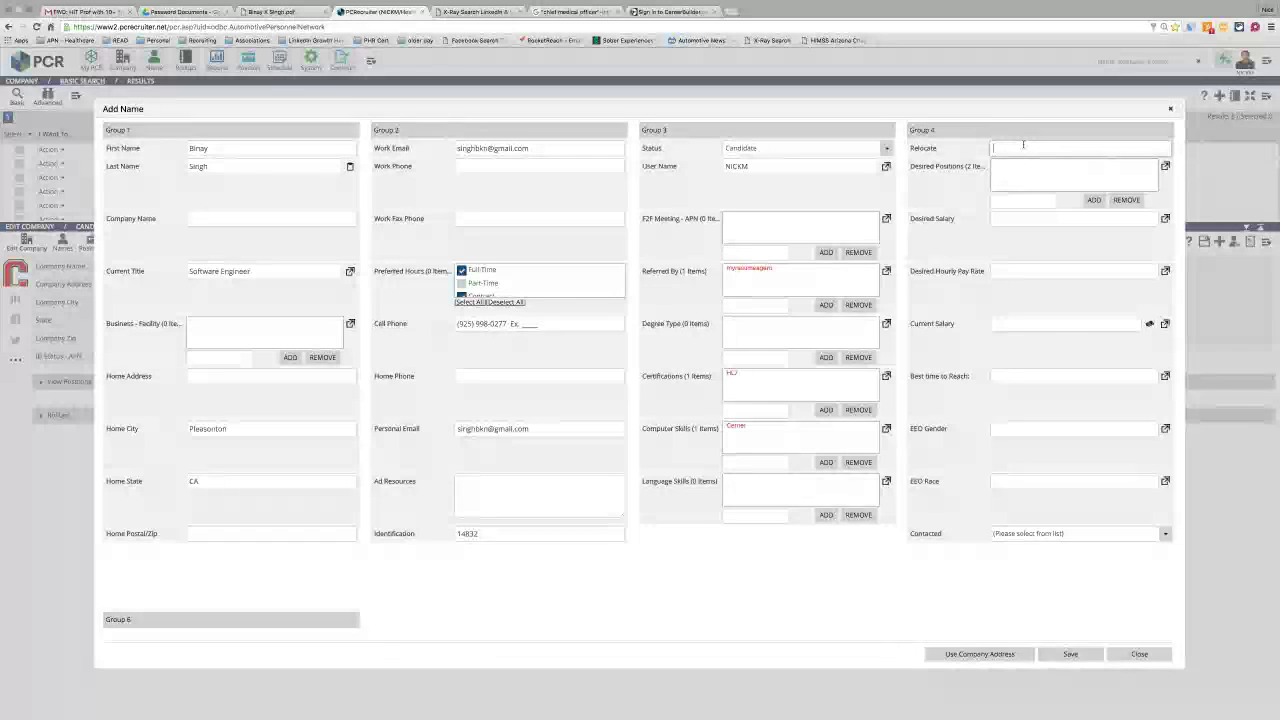
text(yes)
key(Tab)
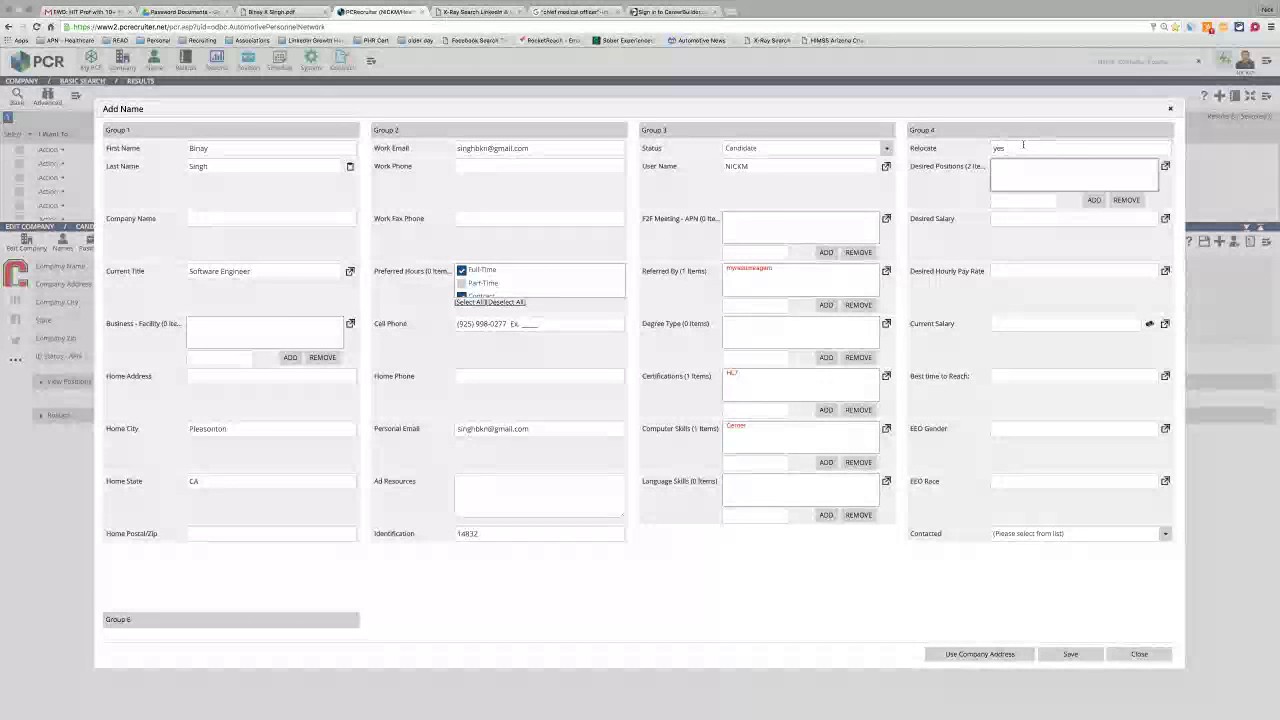
click(1053, 220)
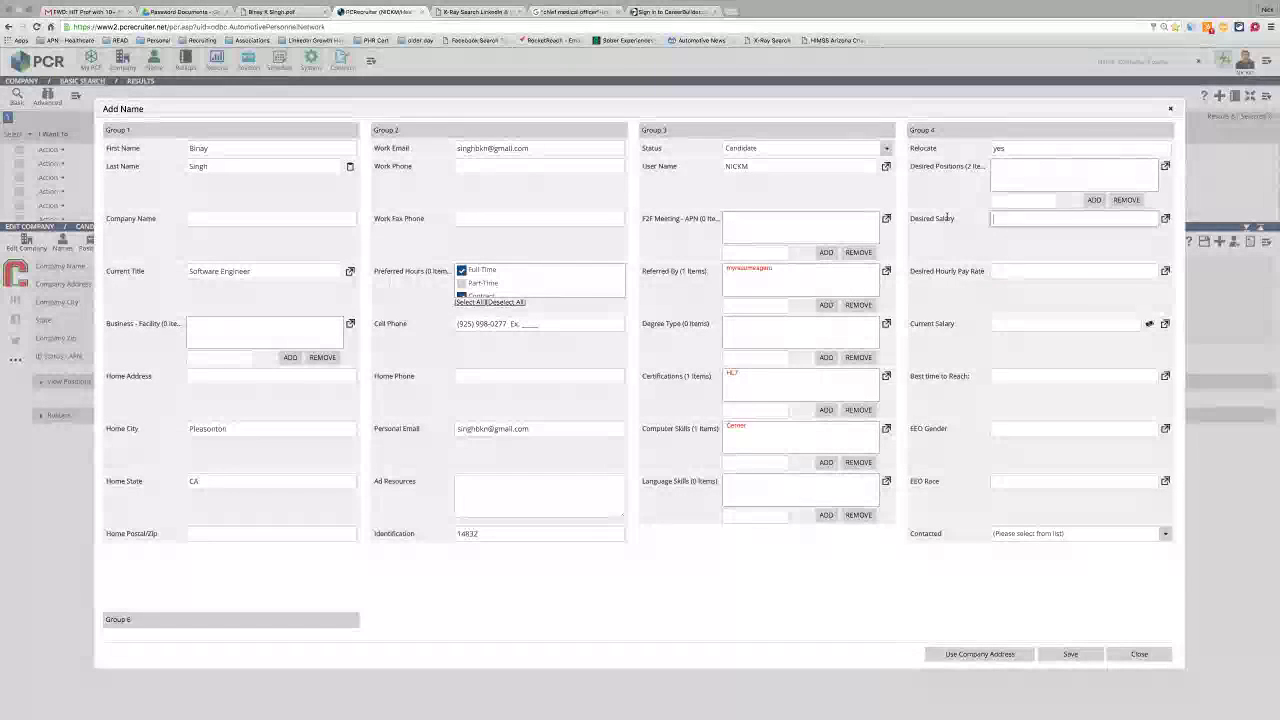
click(1000, 221)
click(1030, 219)
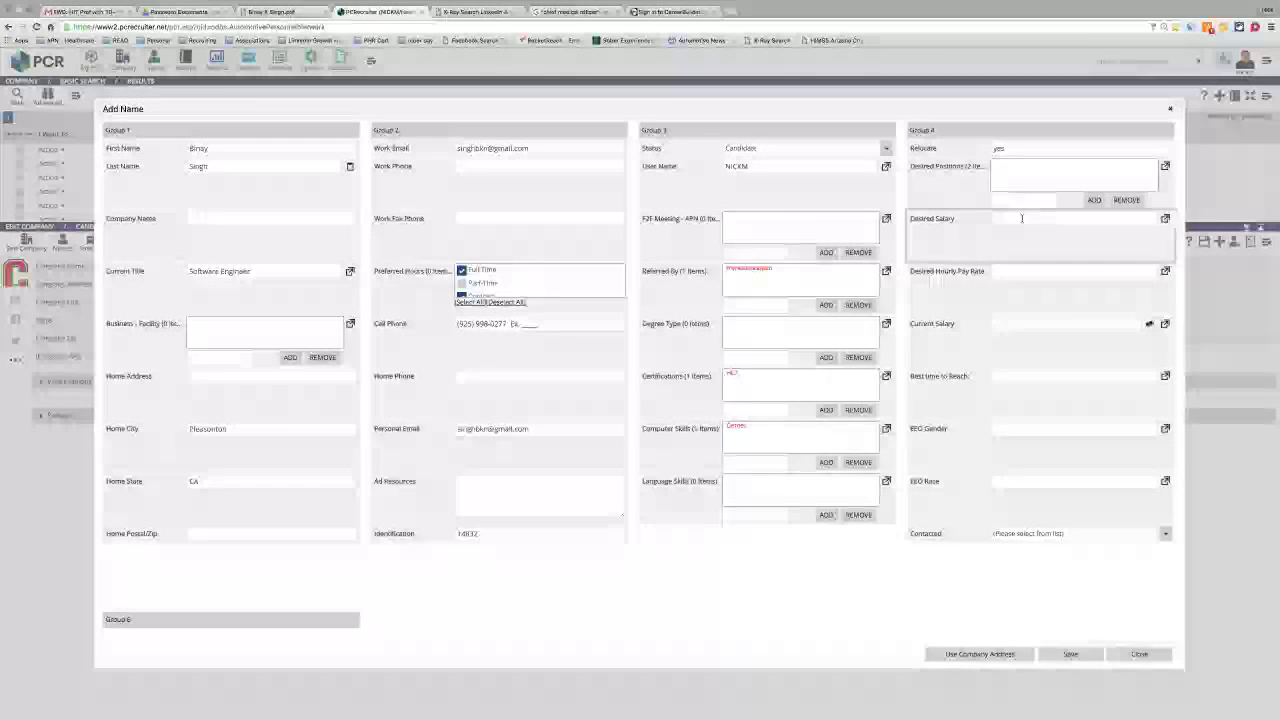
click(1165, 218)
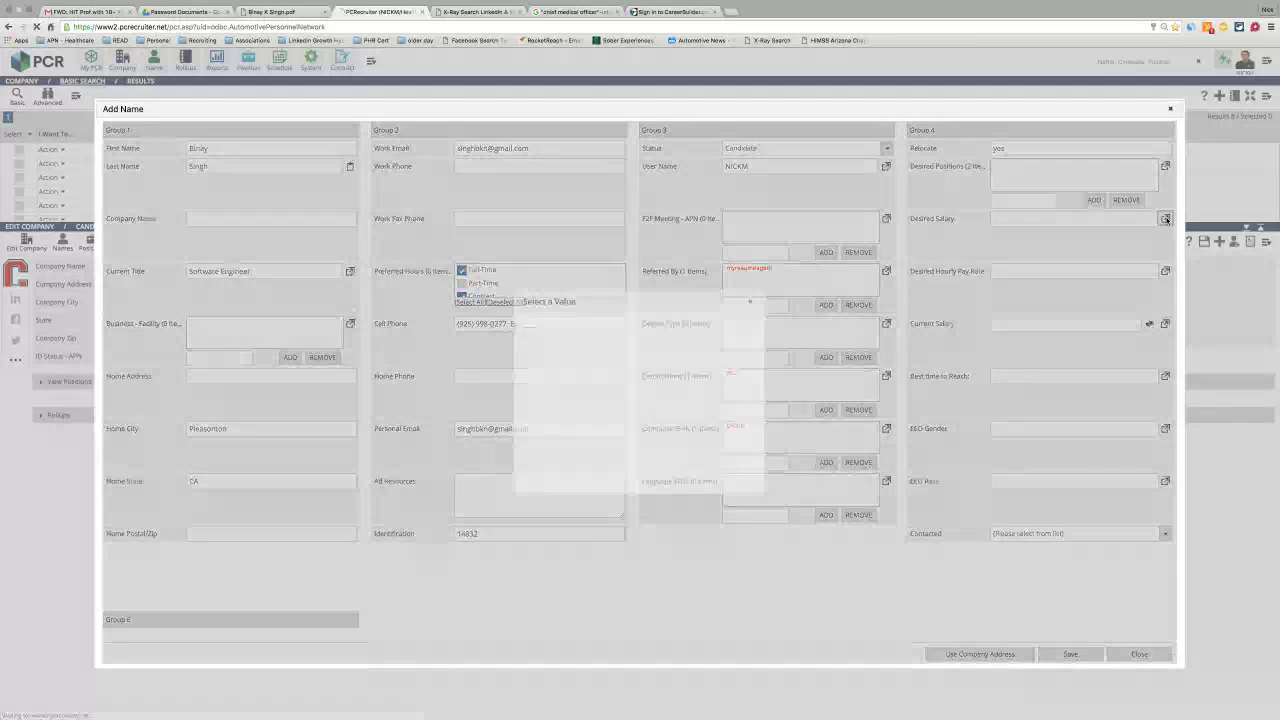
click(750, 301)
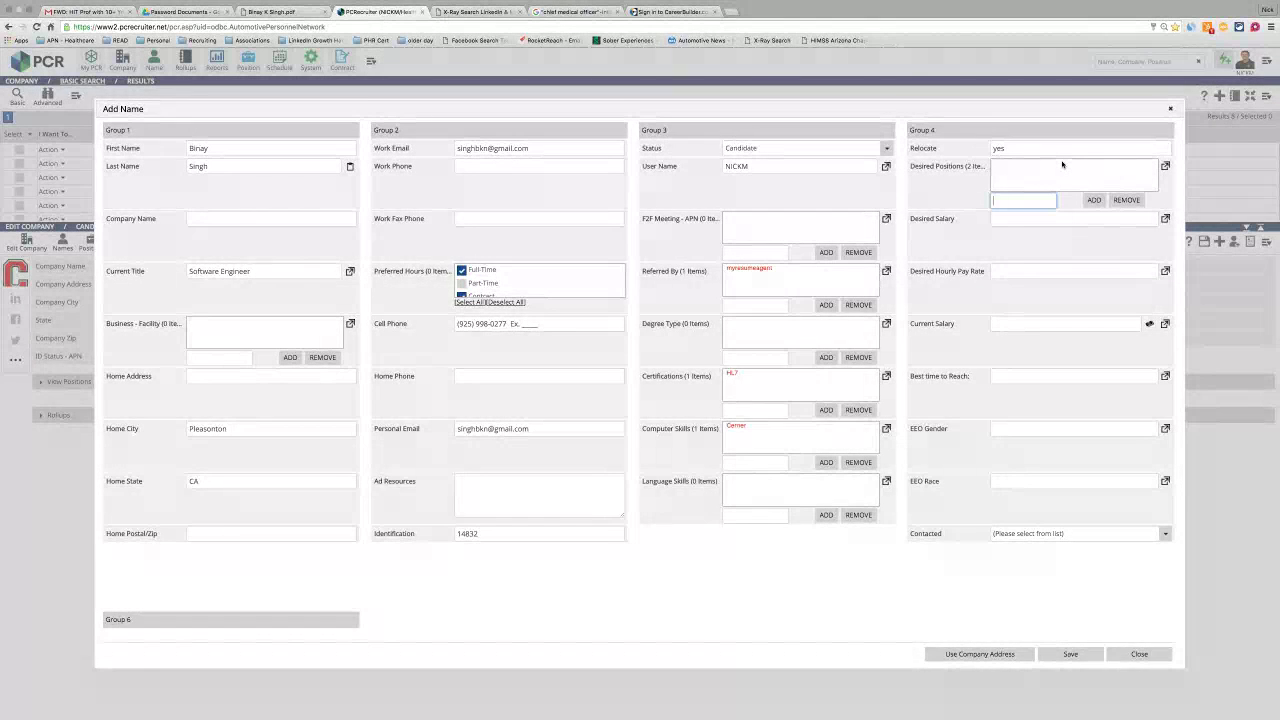
text(rn - e)
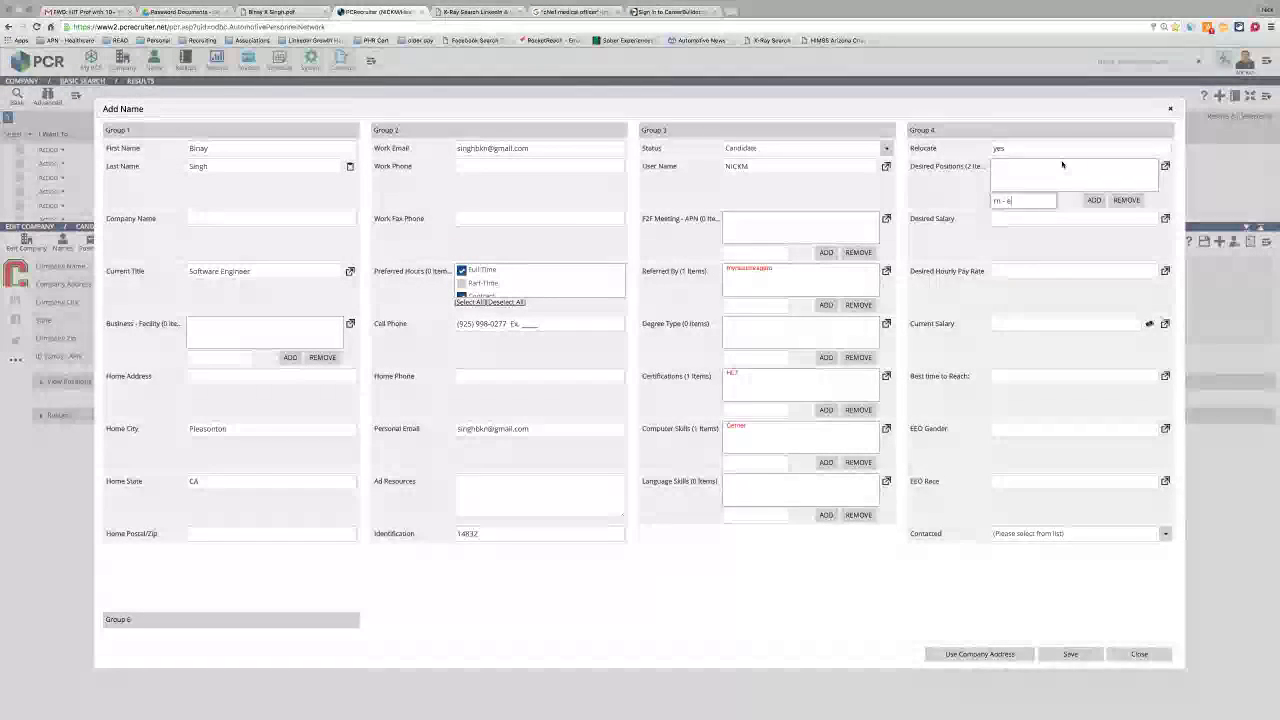
key(Return)
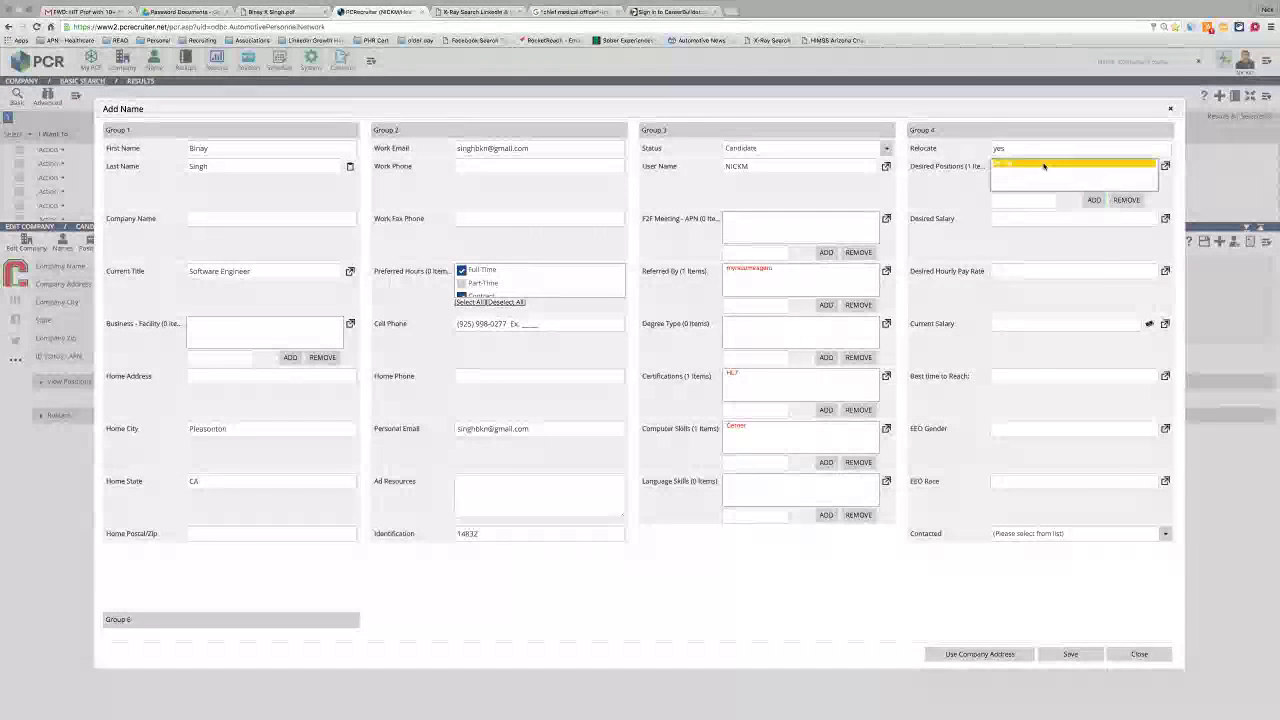
click(1126, 200)
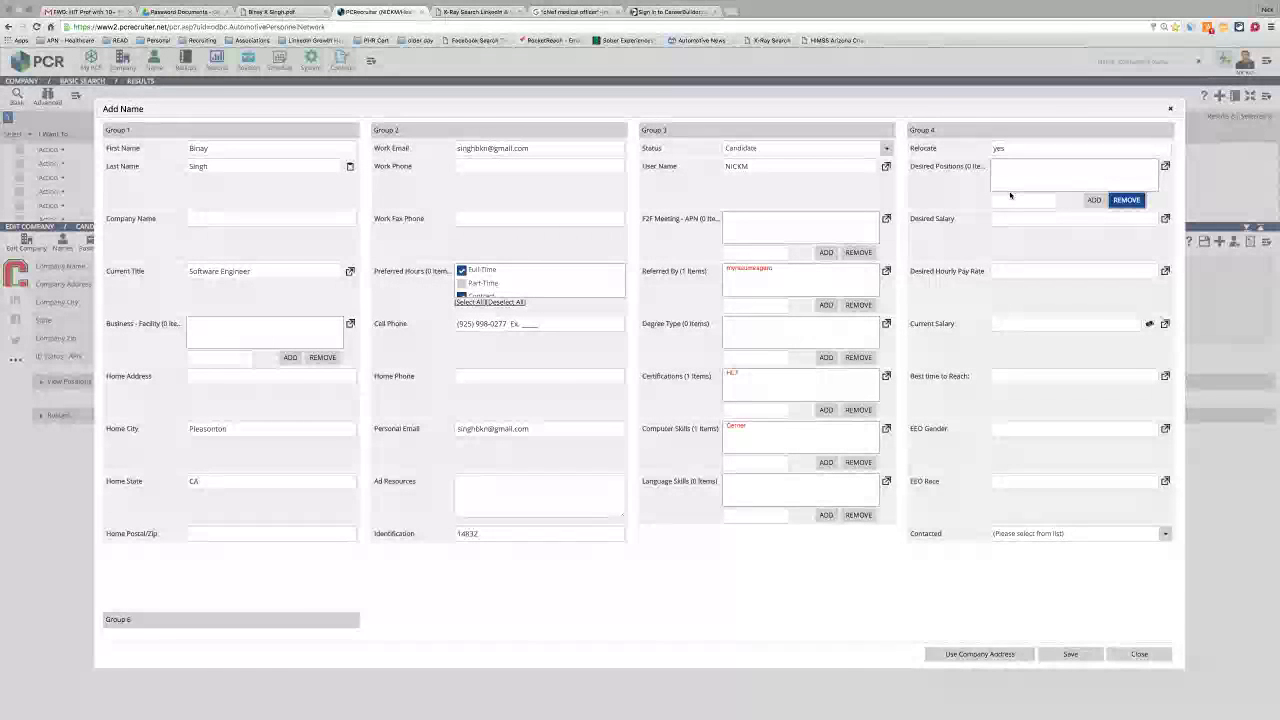
click(232, 150)
Step: Review the title, home city, work email, cell phone, degree type and relocate entries
click(267, 271)
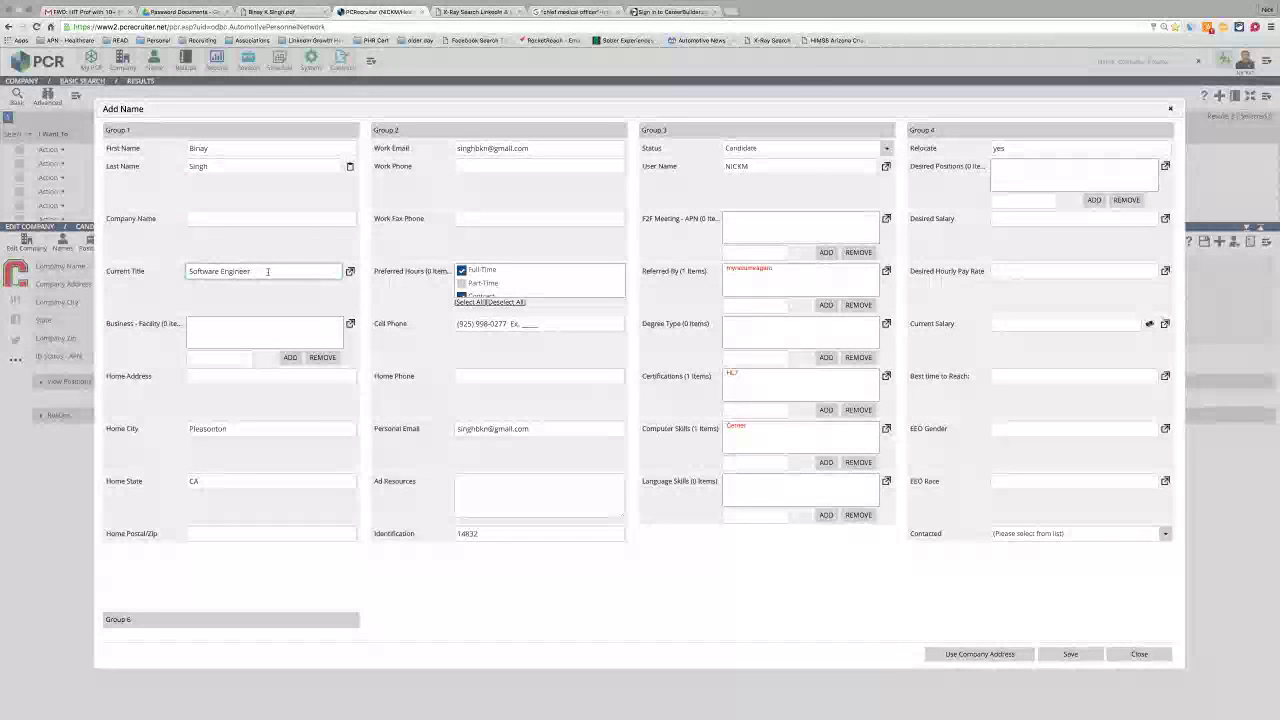
scroll(268, 273, down, 1)
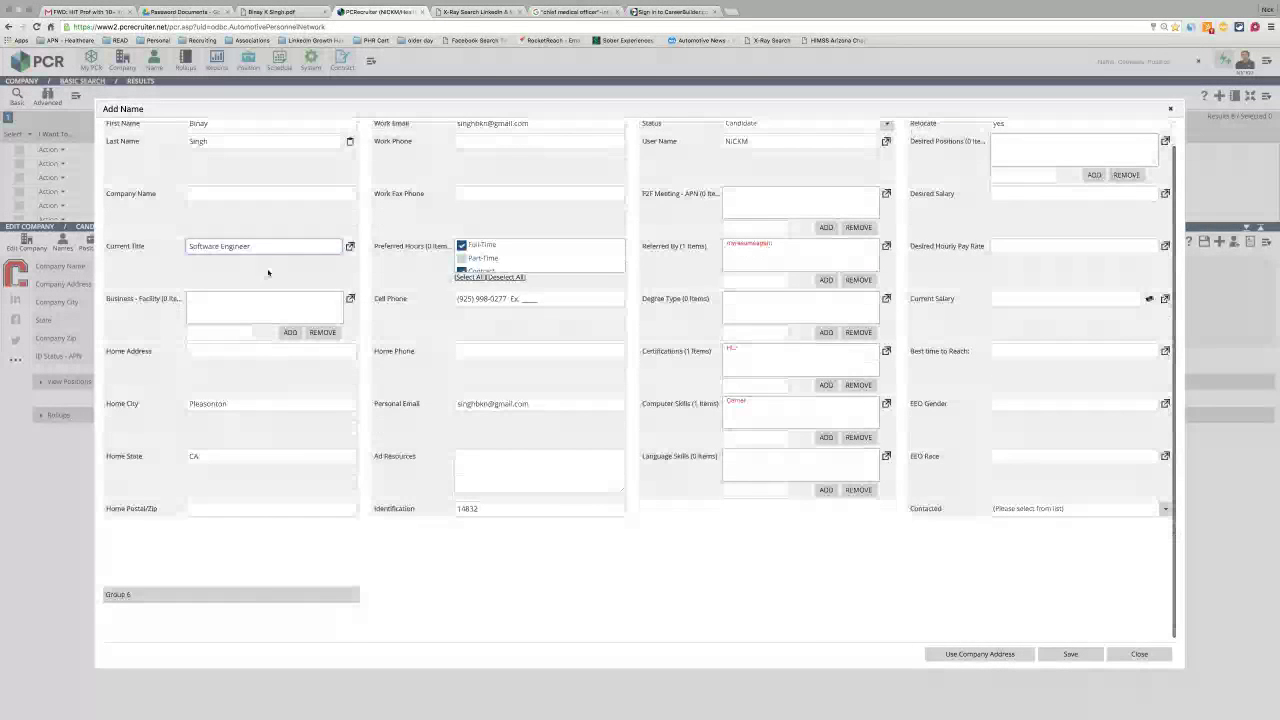
click(224, 403)
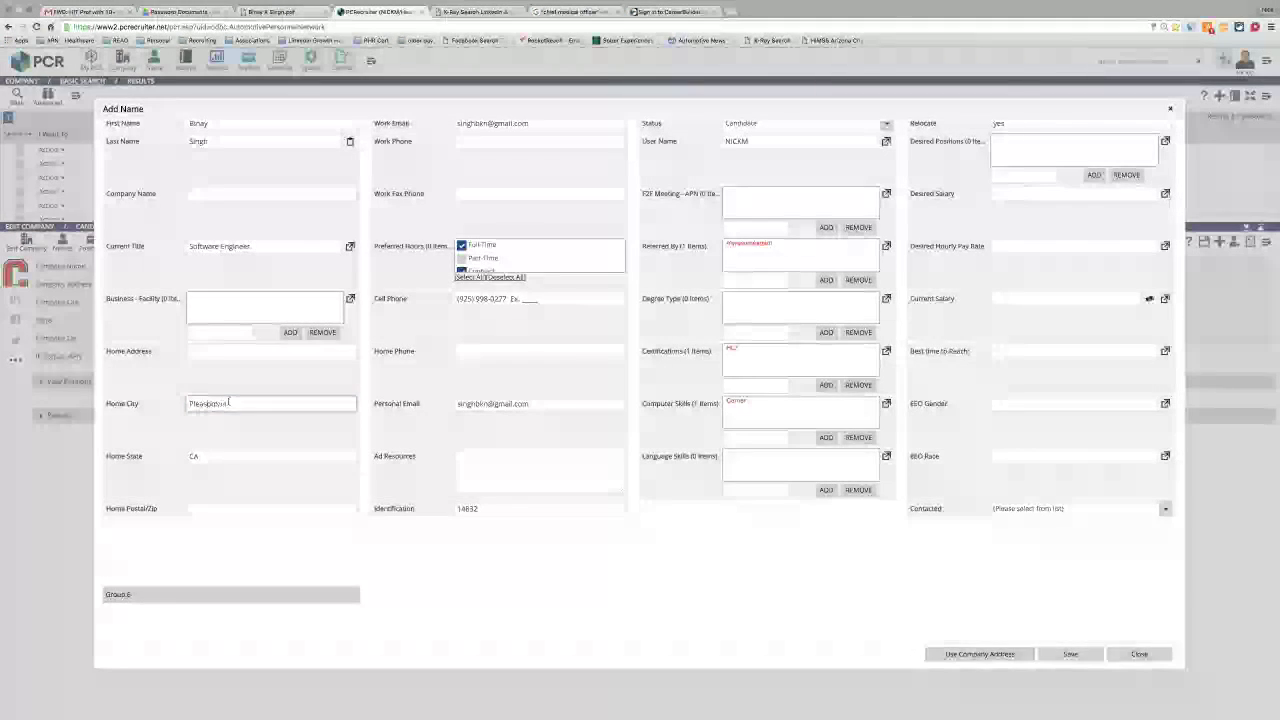
scroll(515, 200, up, 1)
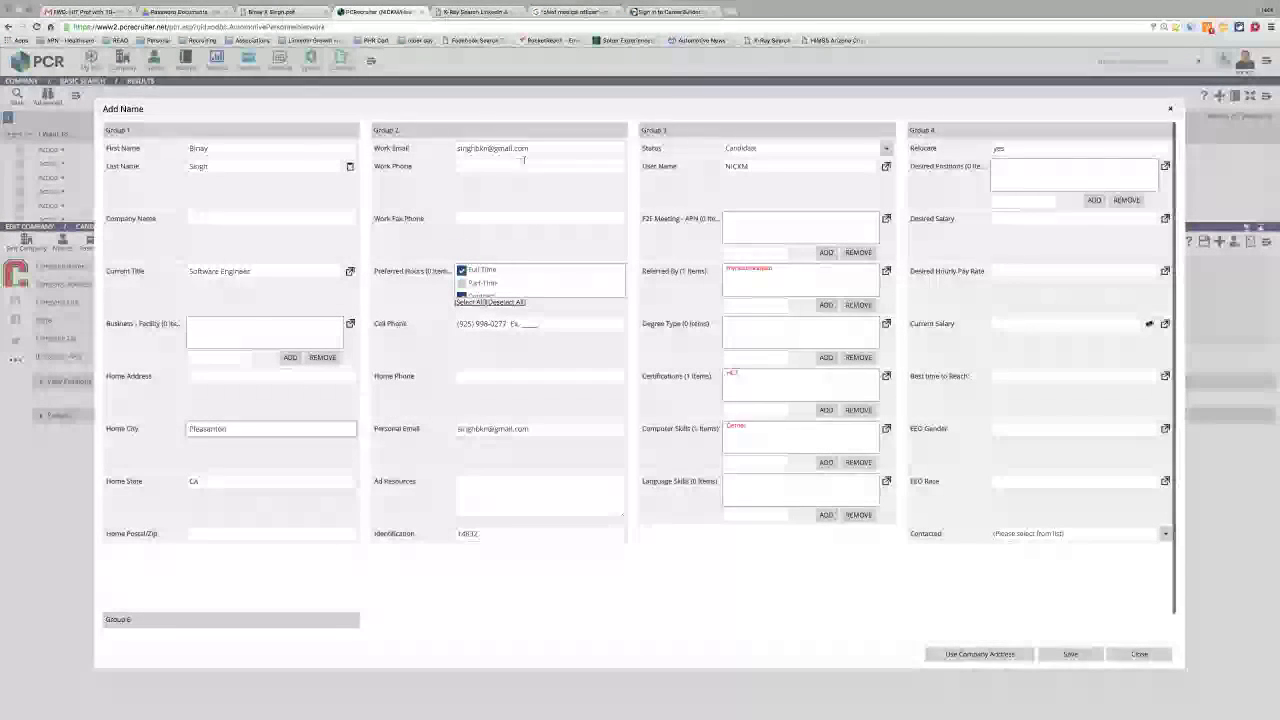
click(533, 152)
click(468, 325)
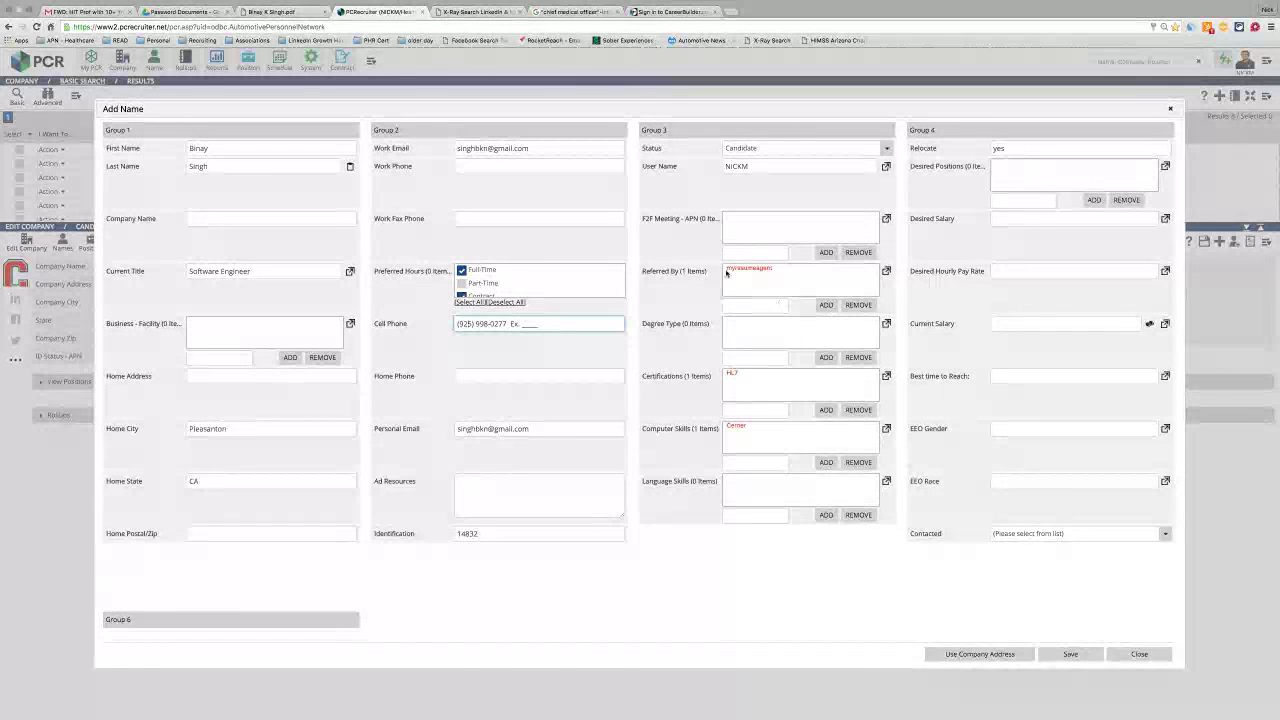
click(788, 357)
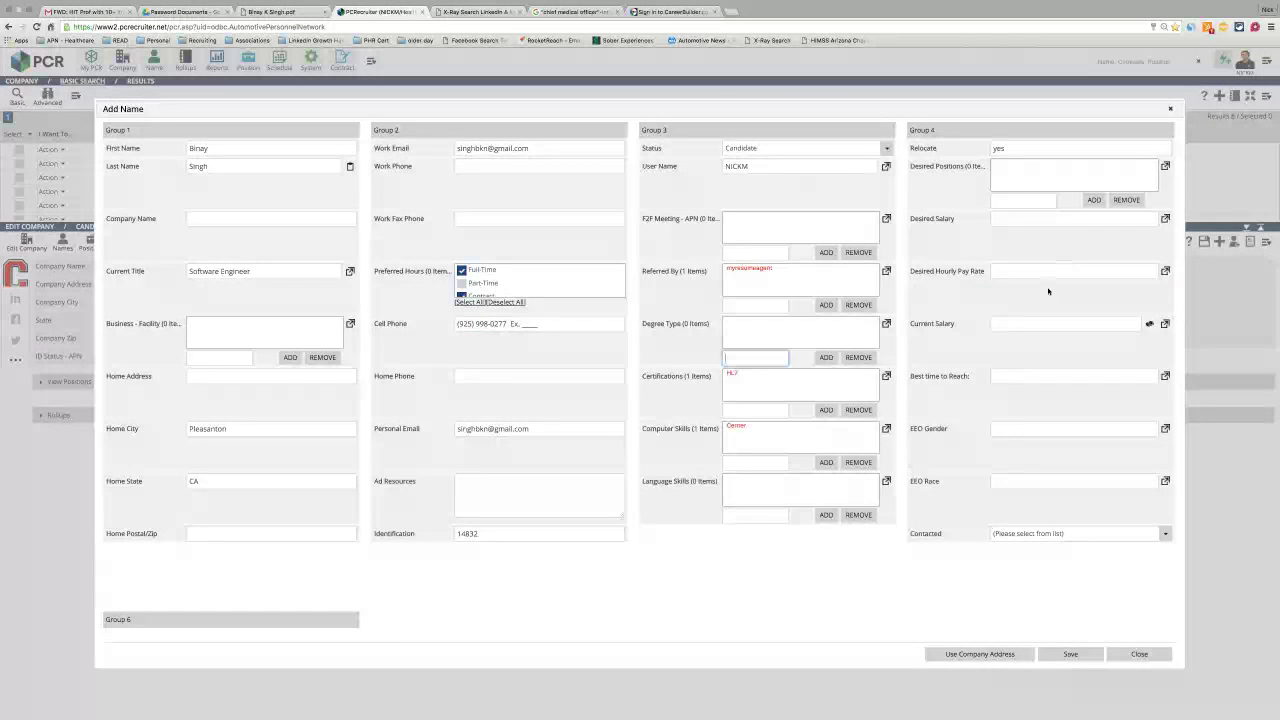
click(1015, 149)
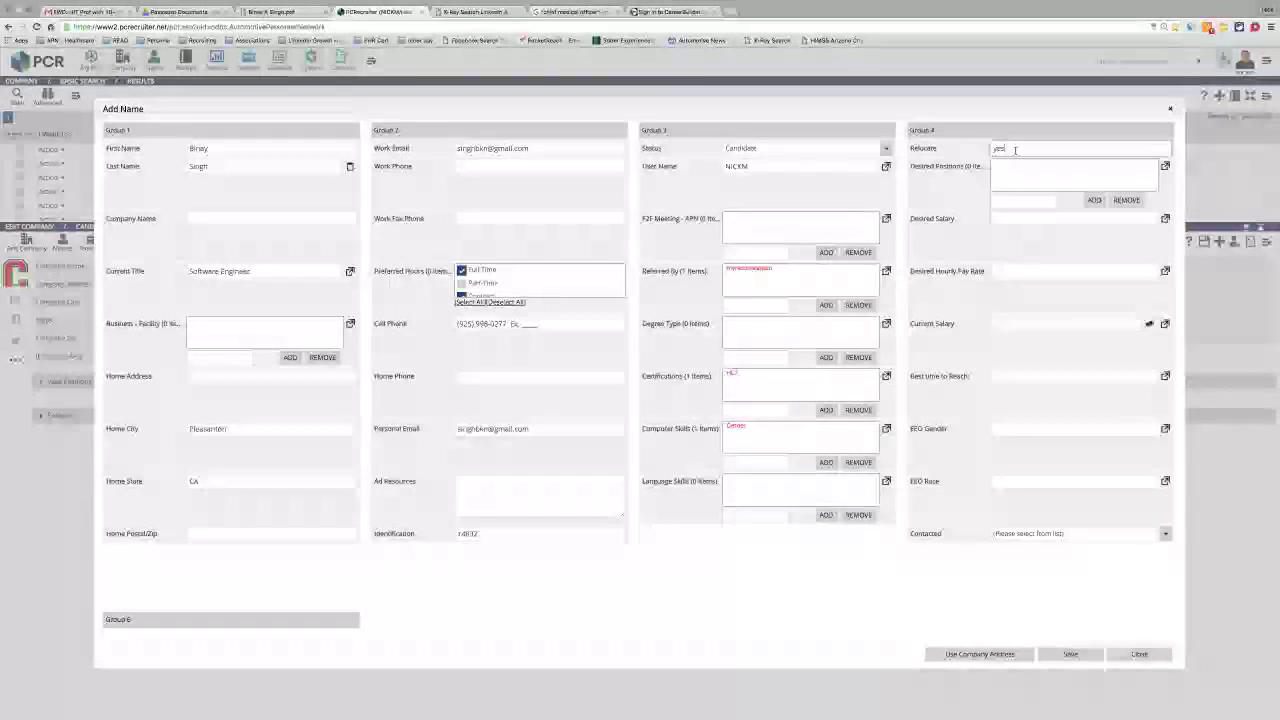
scroll(1015, 149, down, 1)
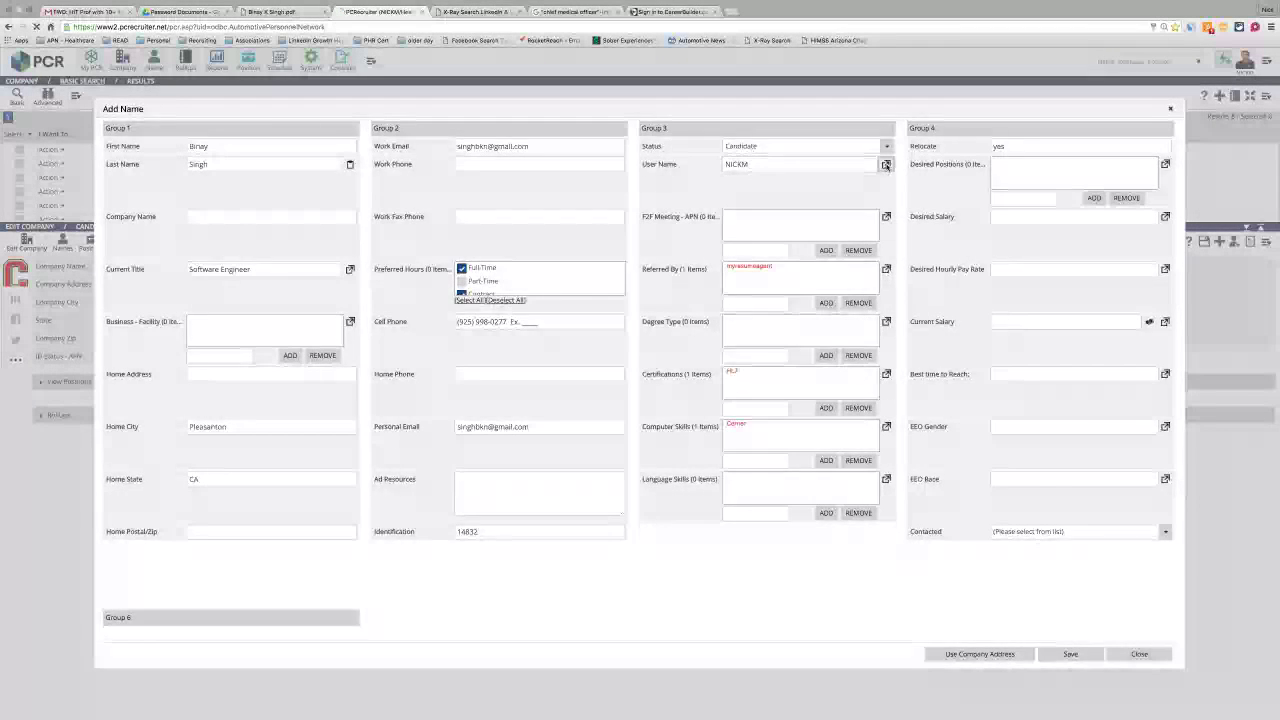
Step: Keep the current user as record owner and save the new candidate
click(885, 164)
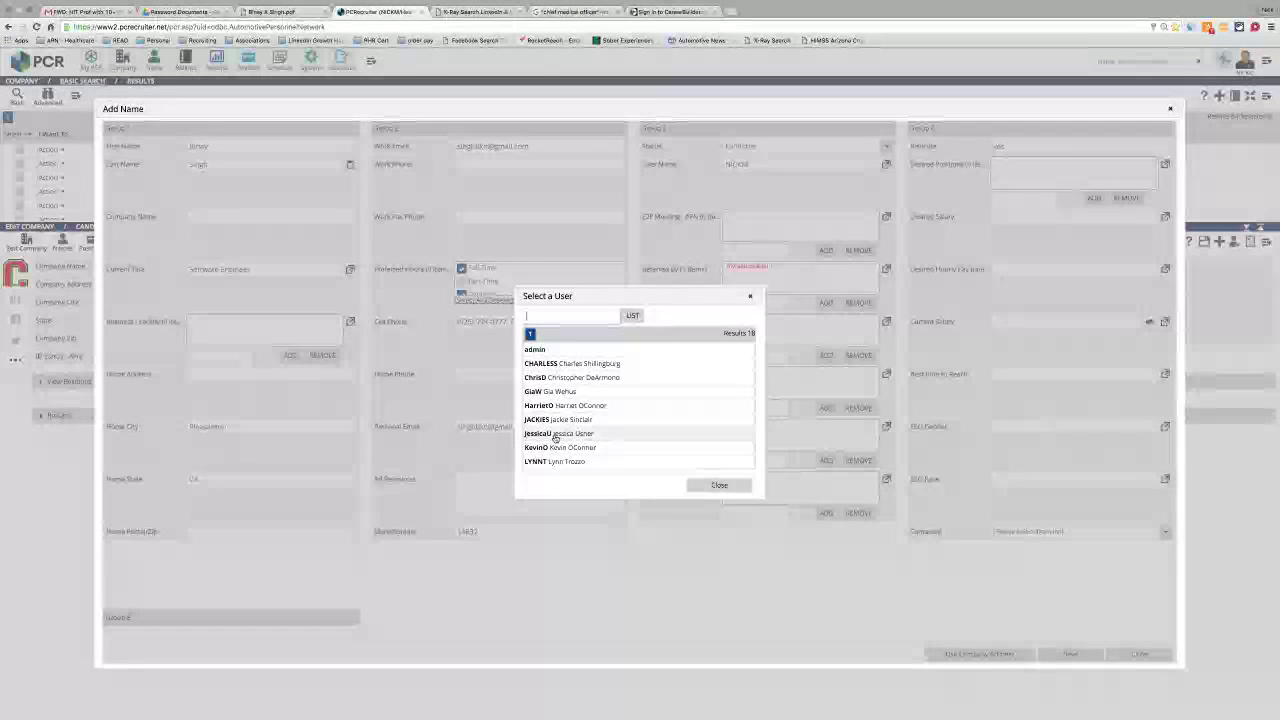
click(719, 485)
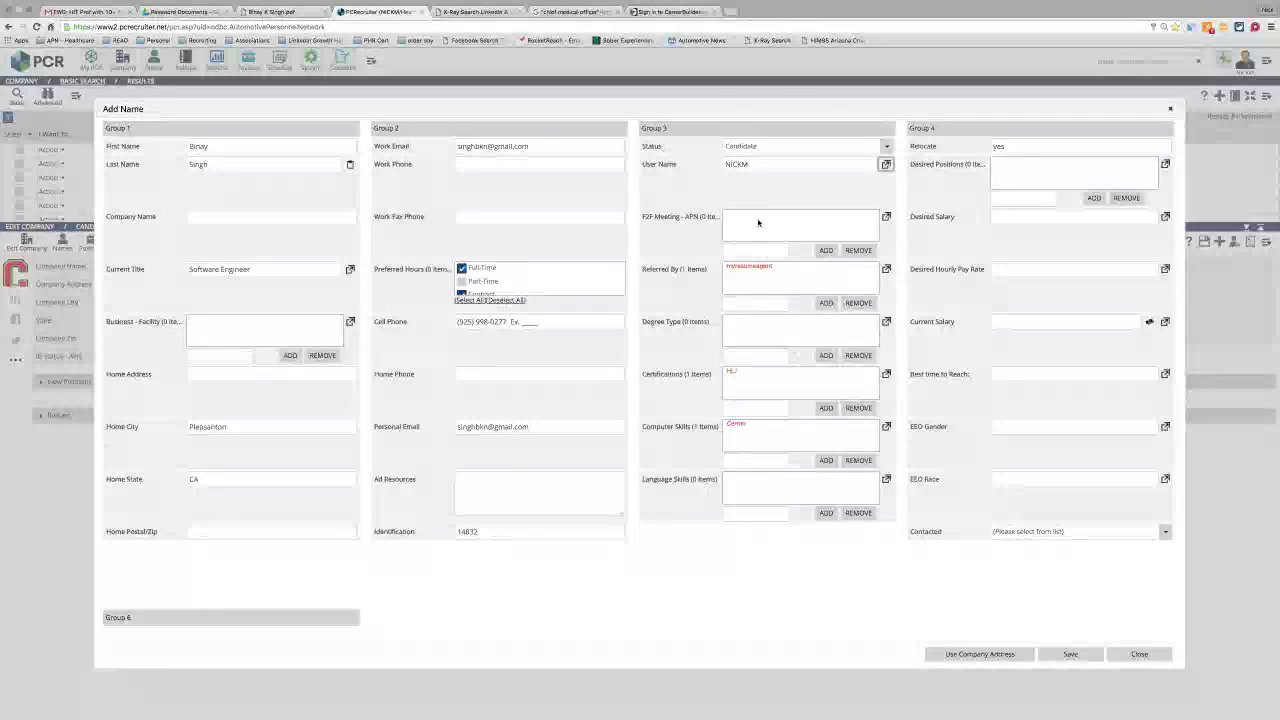
click(1070, 655)
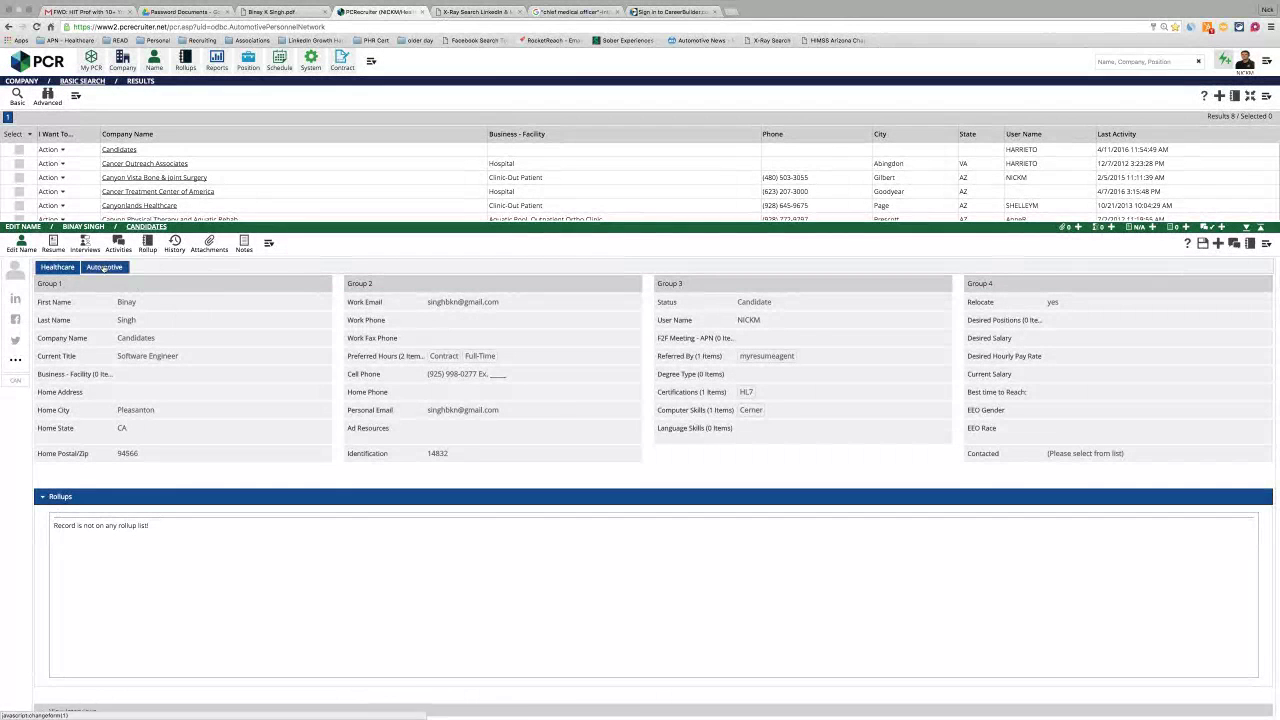
click(53, 245)
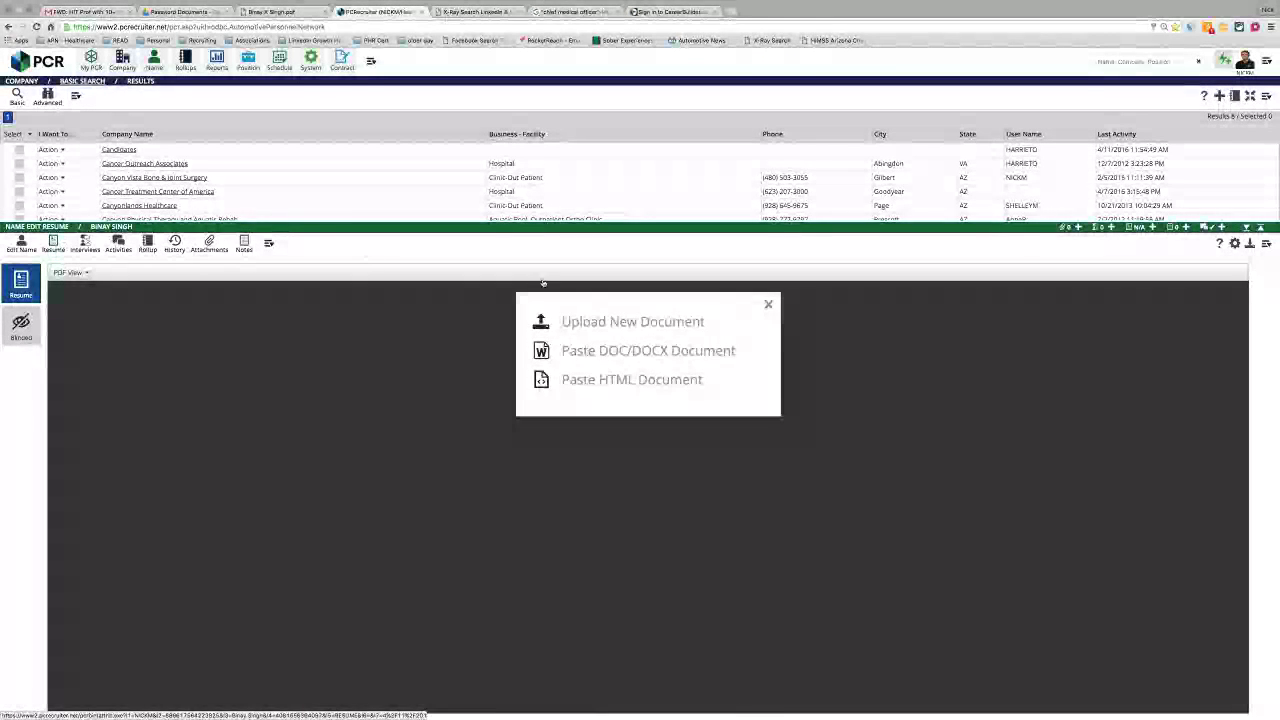
click(640, 322)
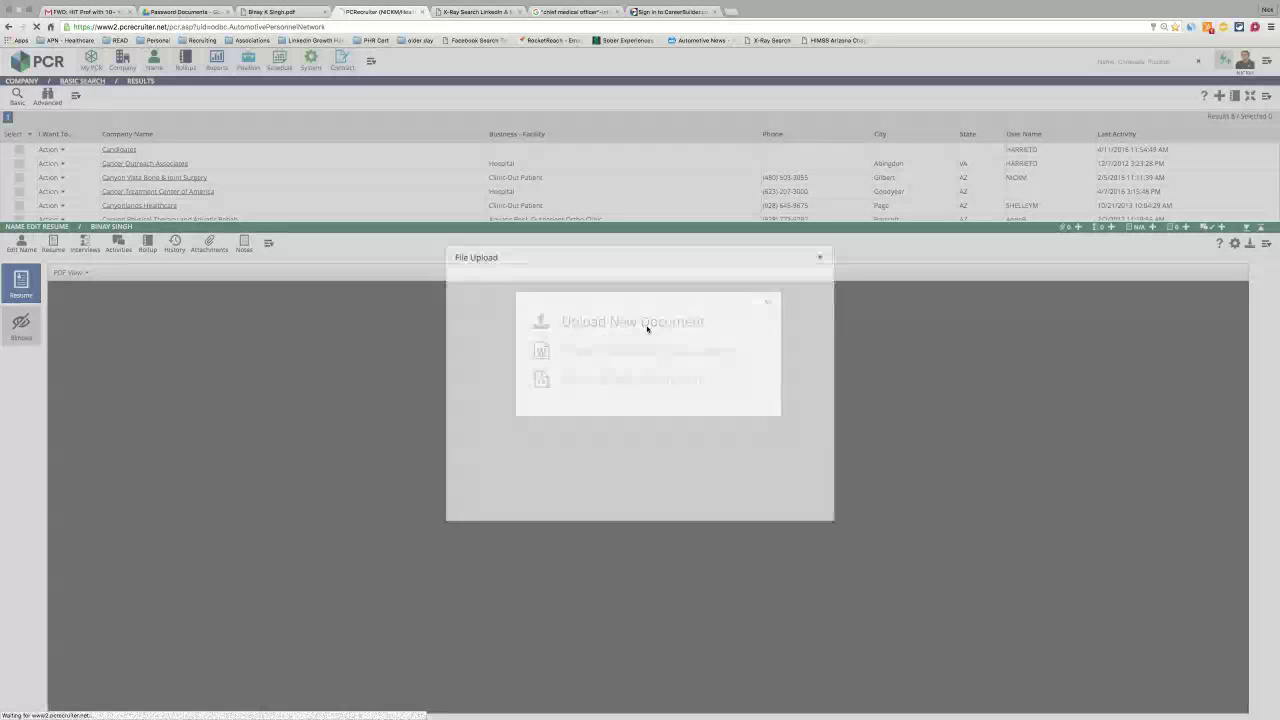
click(487, 283)
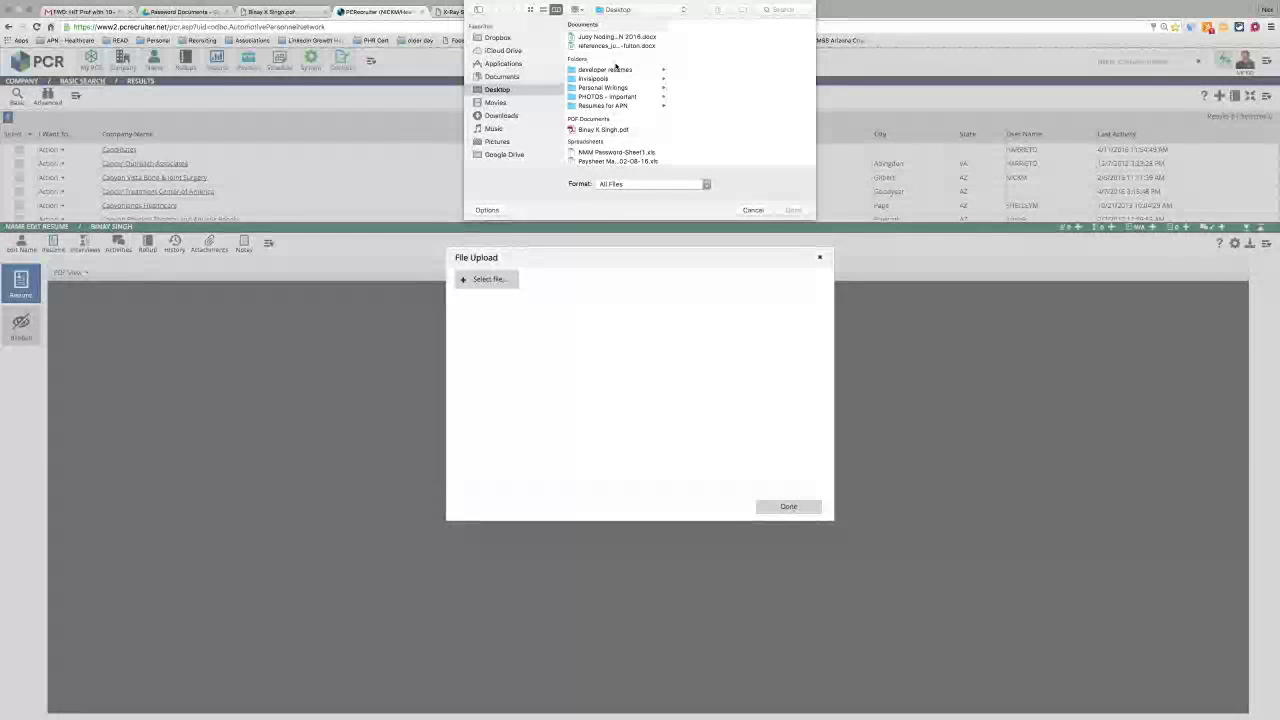
click(590, 129)
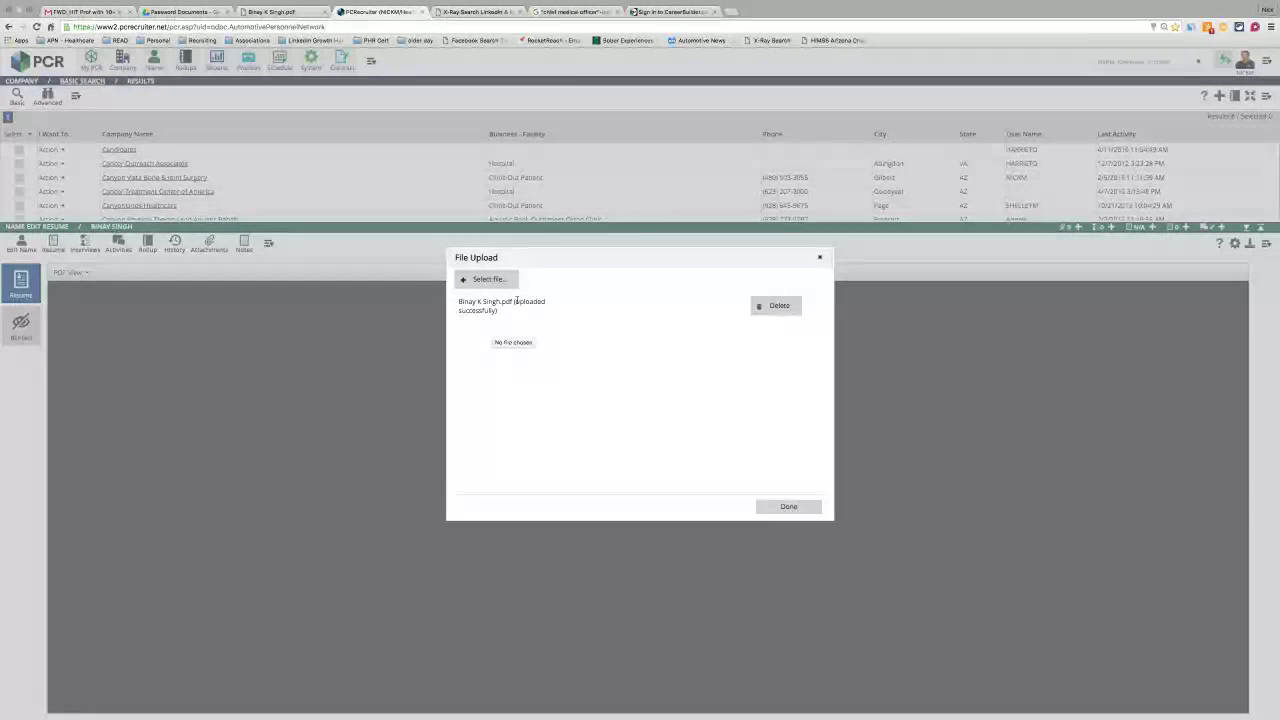
drag(516, 301, 535, 308)
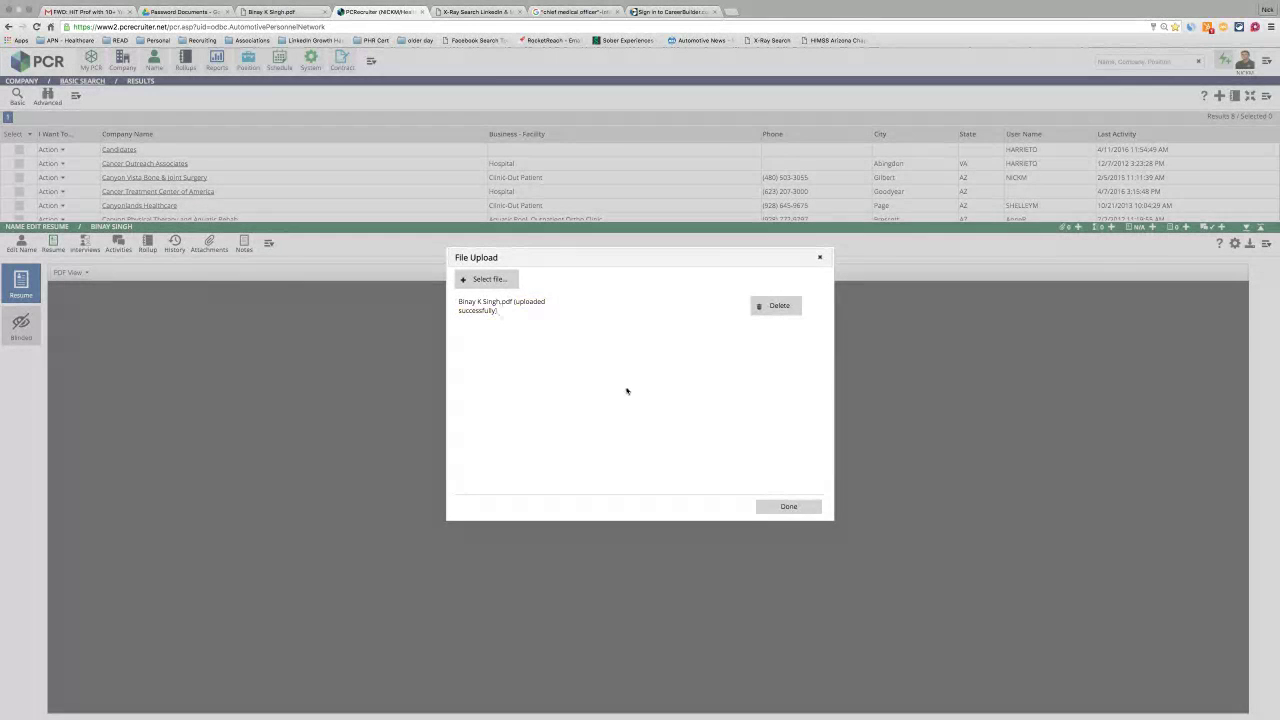
click(778, 504)
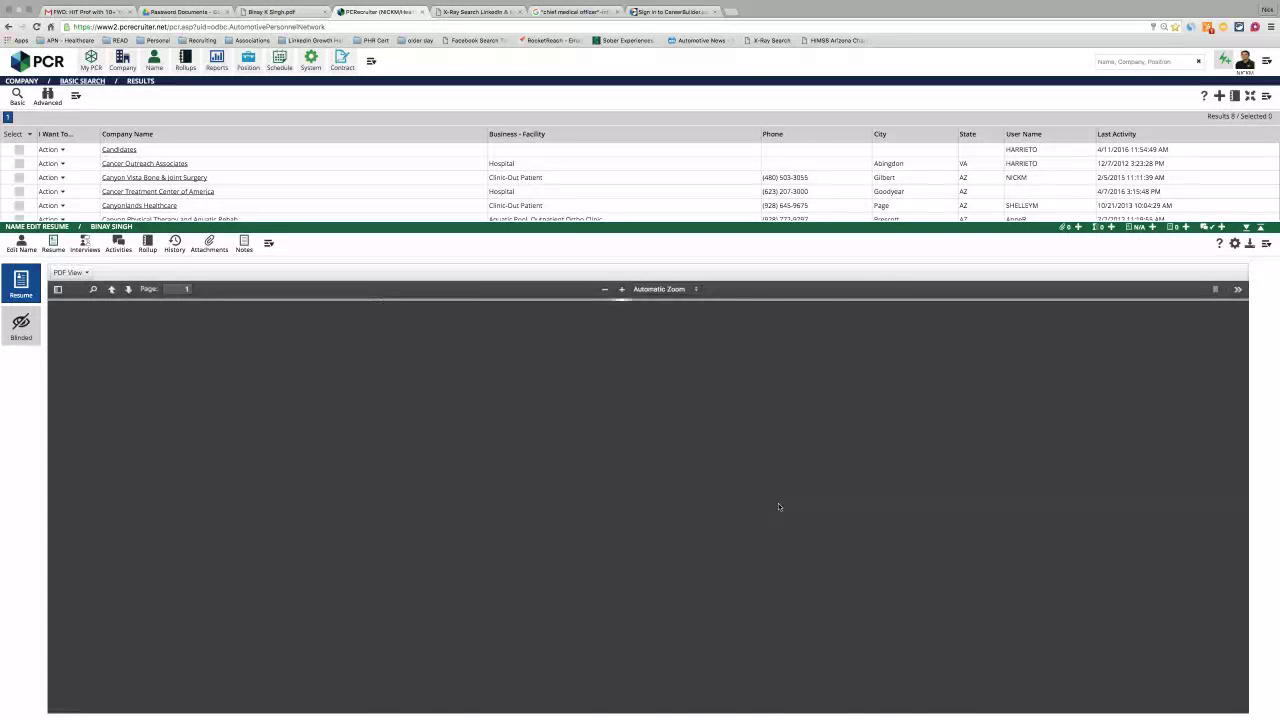
click(21, 245)
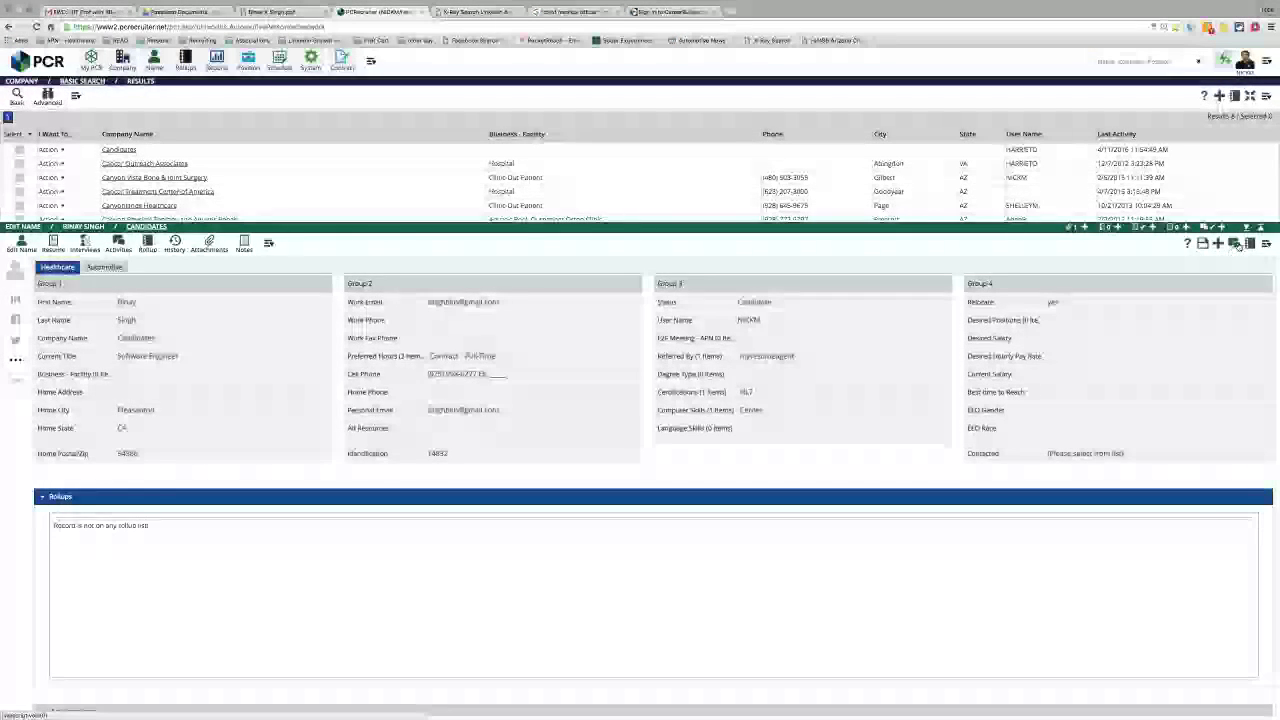
click(1236, 244)
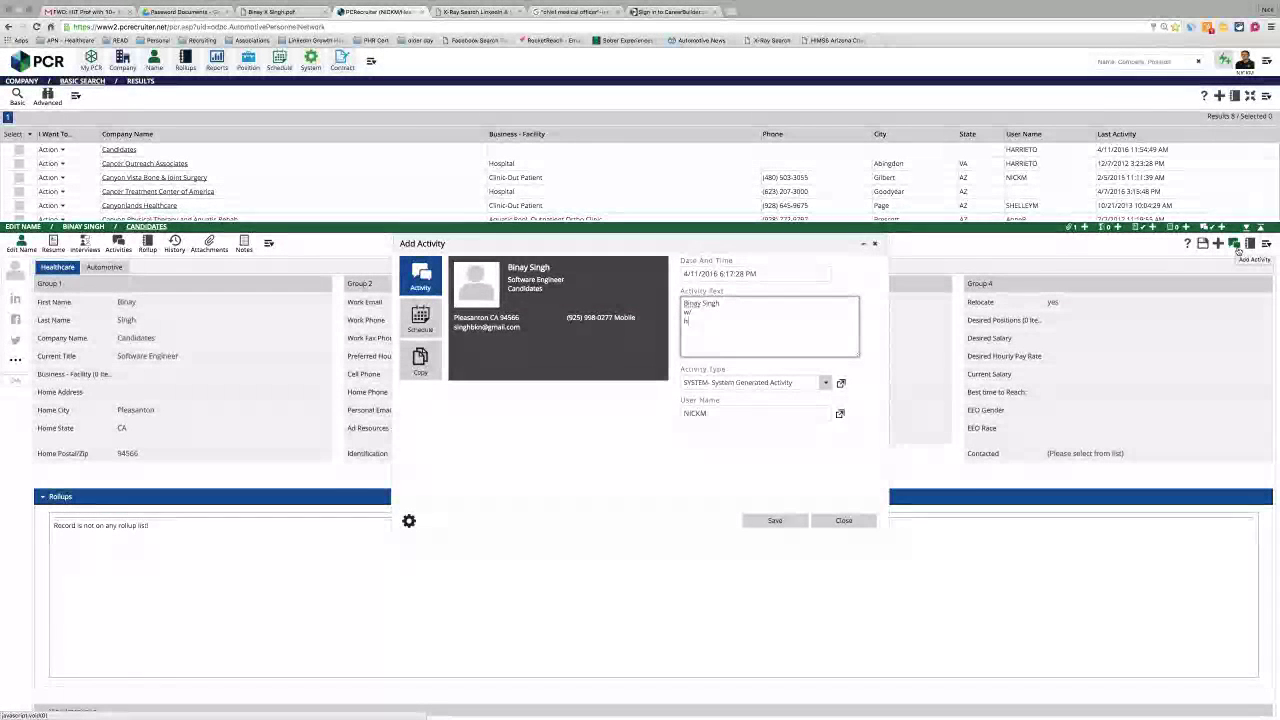
Step: Save a 'C-2 Present an opportunity to them' activity reading 'wants work anywhere in us, looking for $100k or more.'
key(ctrl+a)
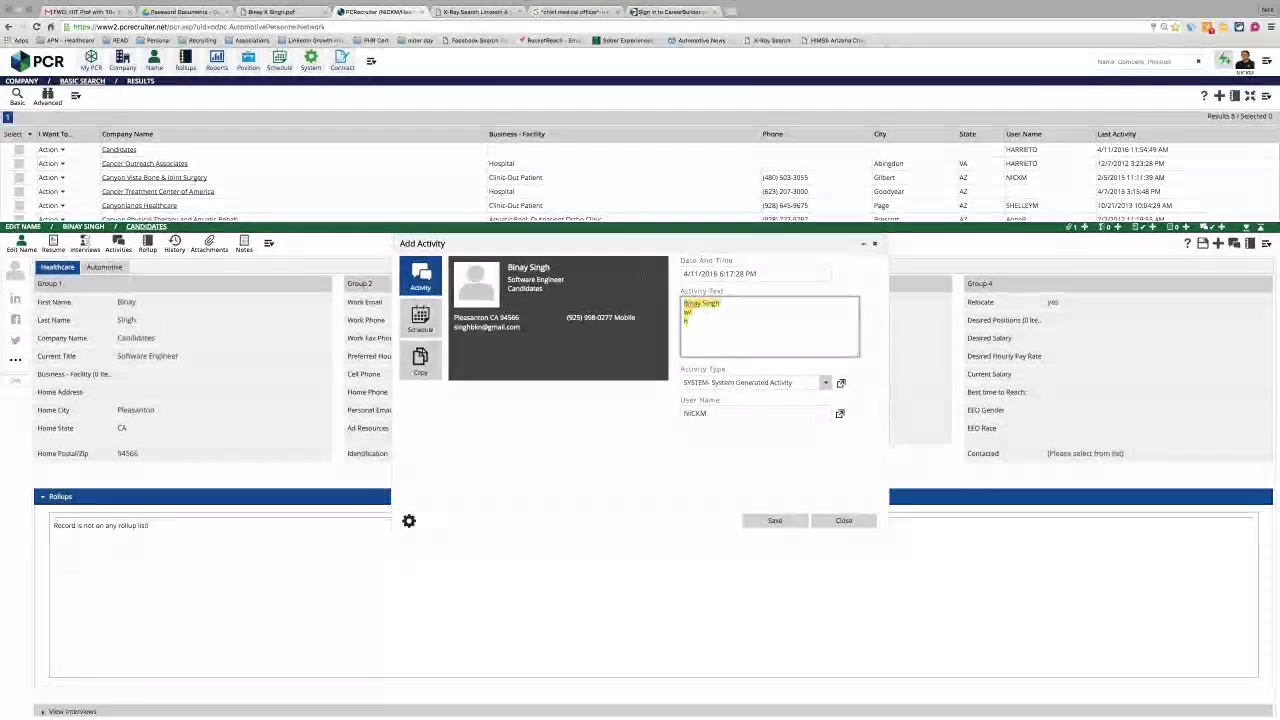
text(wants wo)
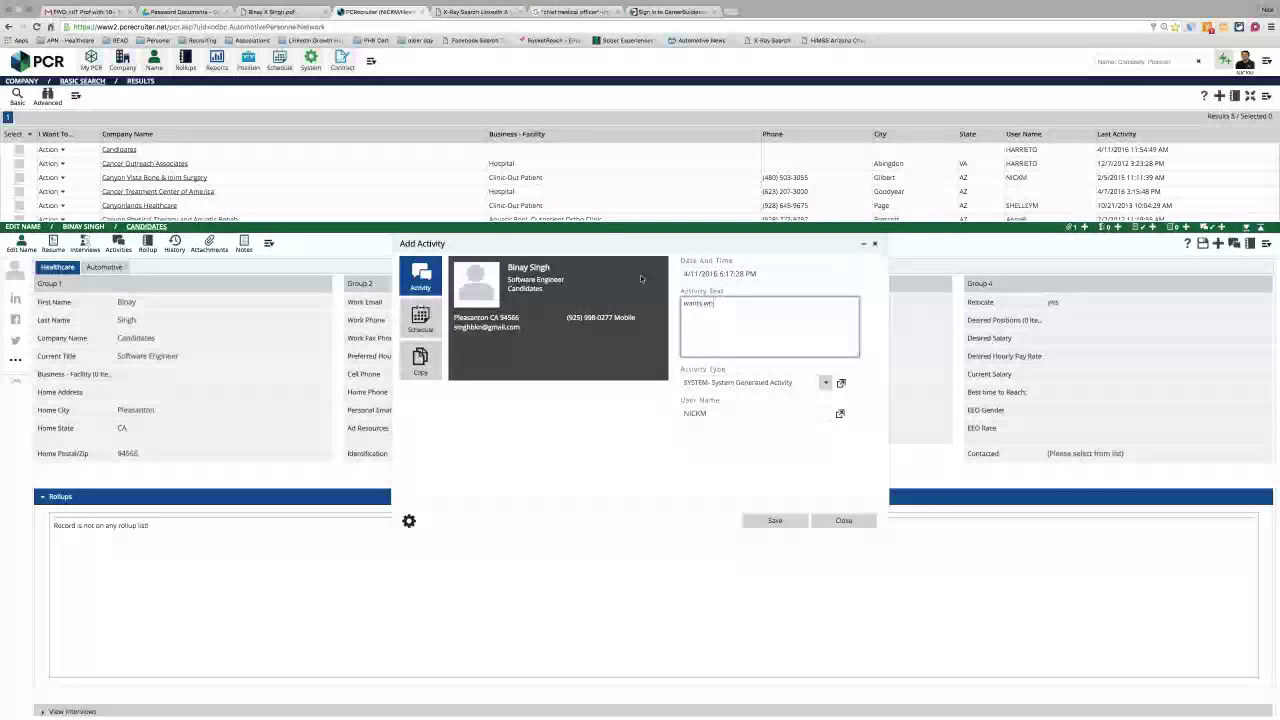
text(rk anywhere)
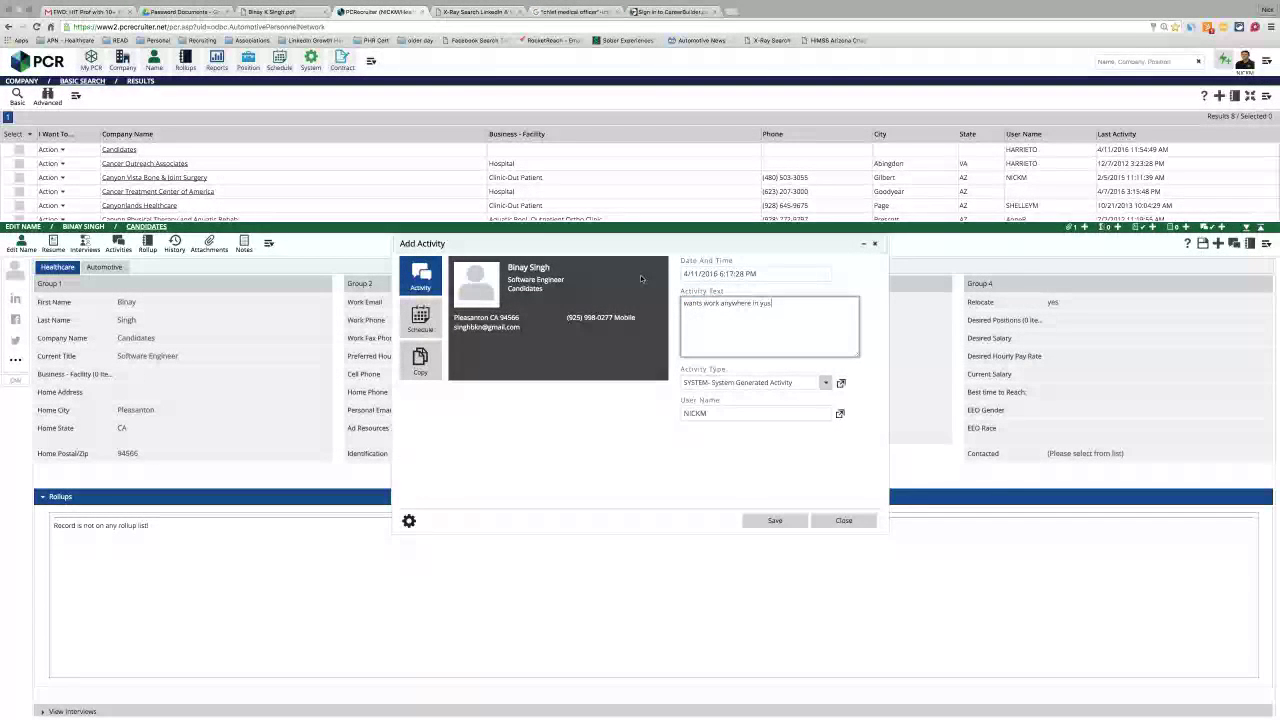
text( in yus)
key(BackSpace)
key(BackSpace)
key(BackSpace)
text(us, )
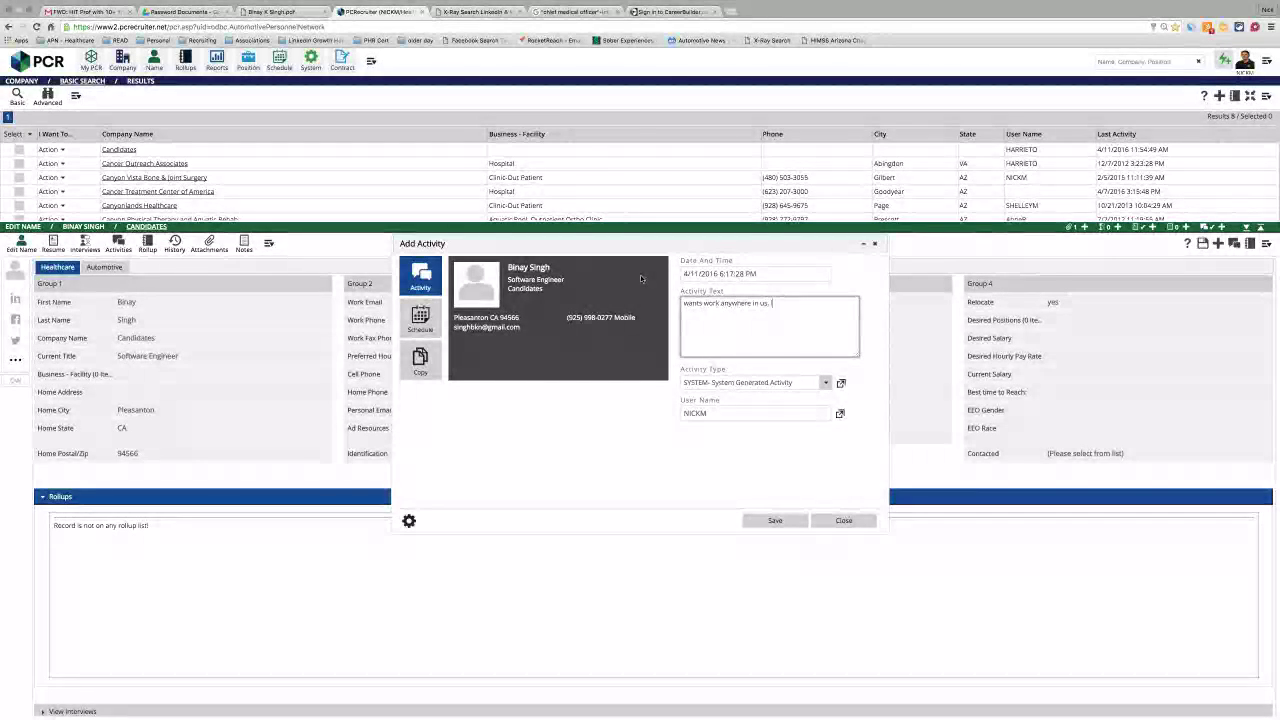
text(looking for)
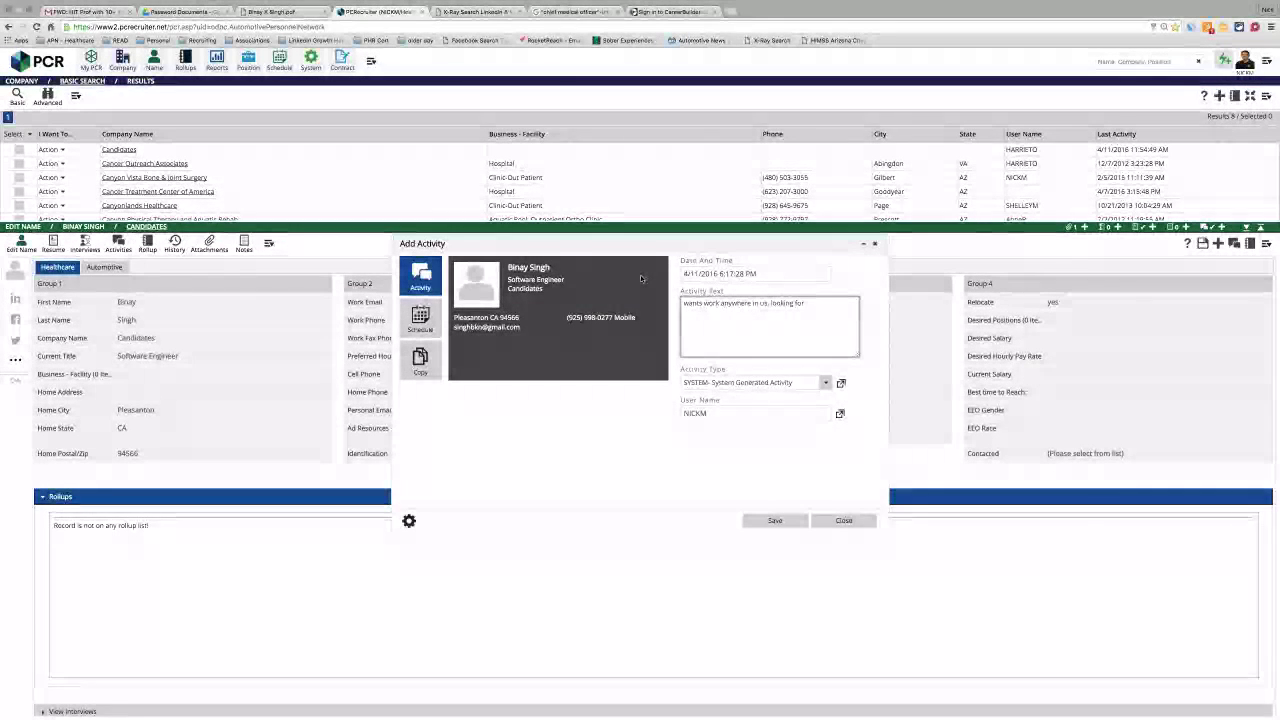
text( $100k or more.)
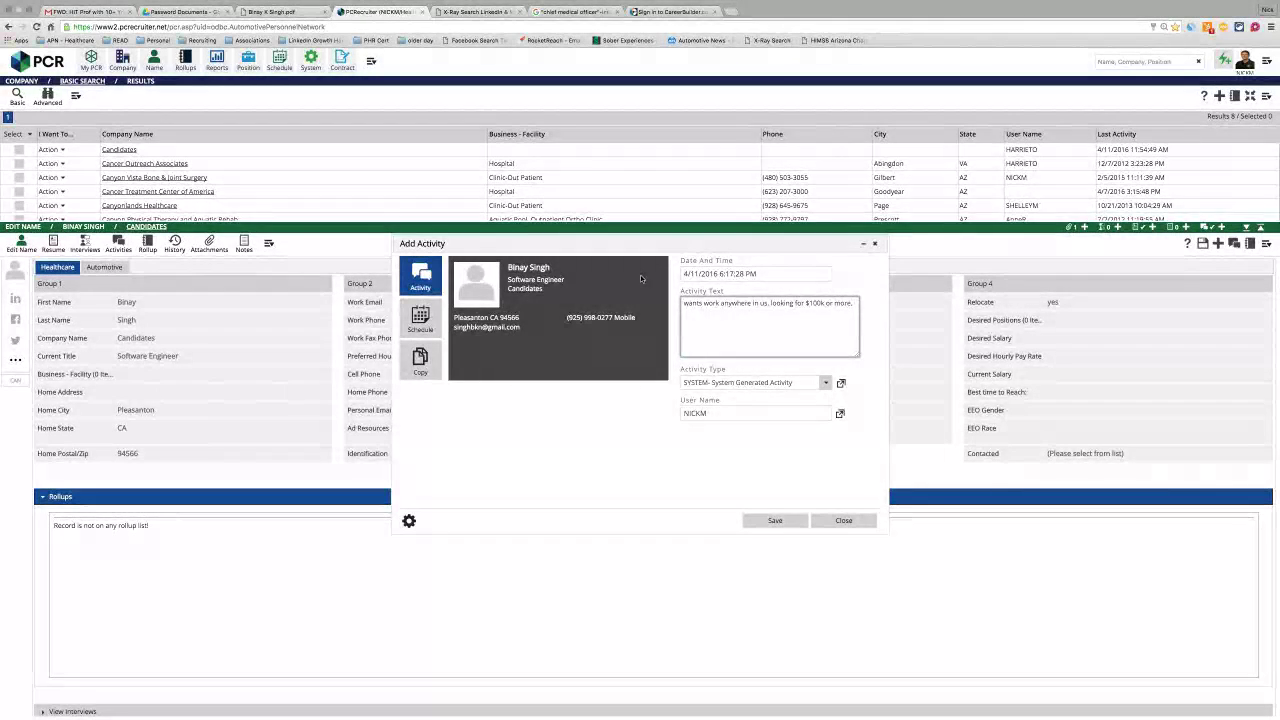
click(770, 382)
scroll(745, 450, up, 3)
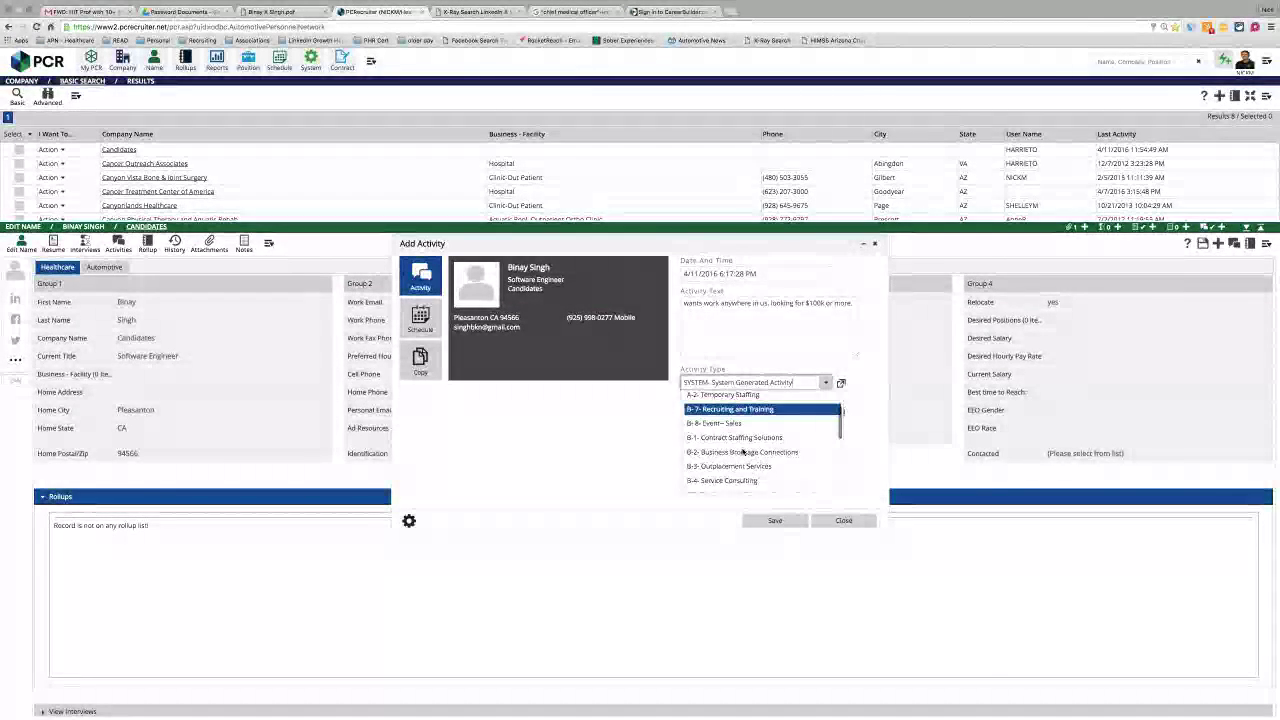
scroll(735, 455, down, 2)
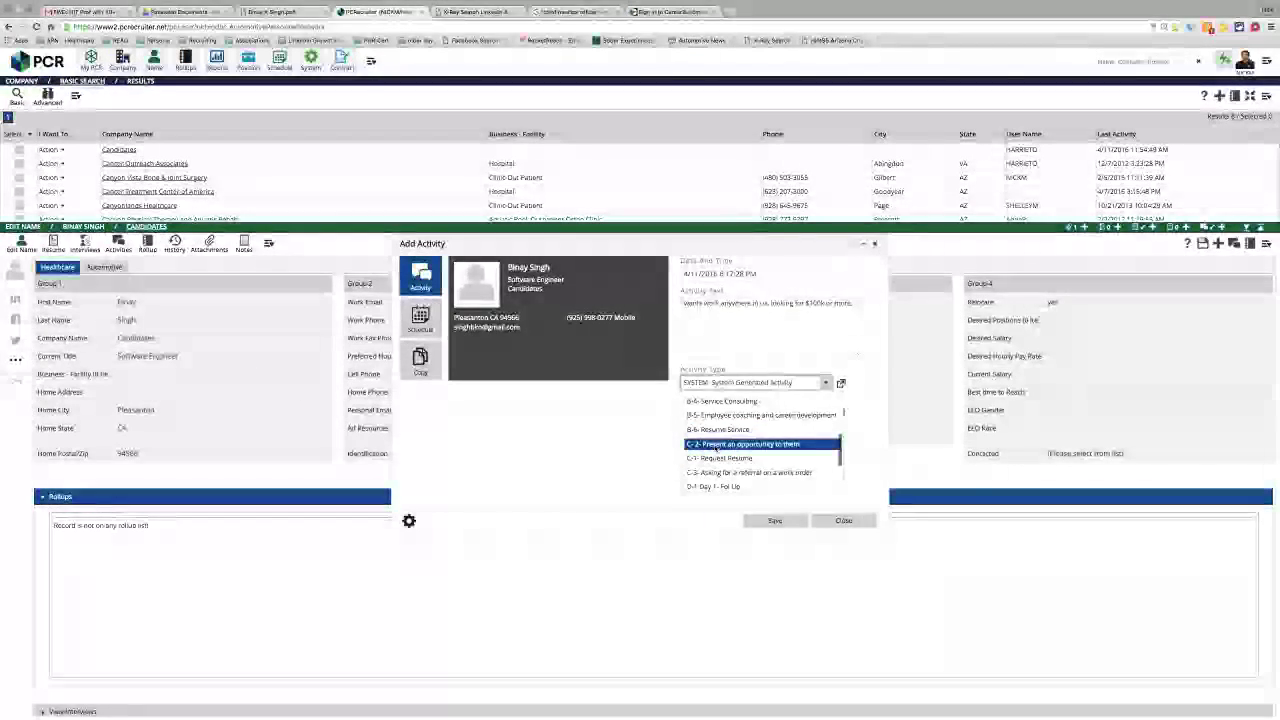
click(708, 444)
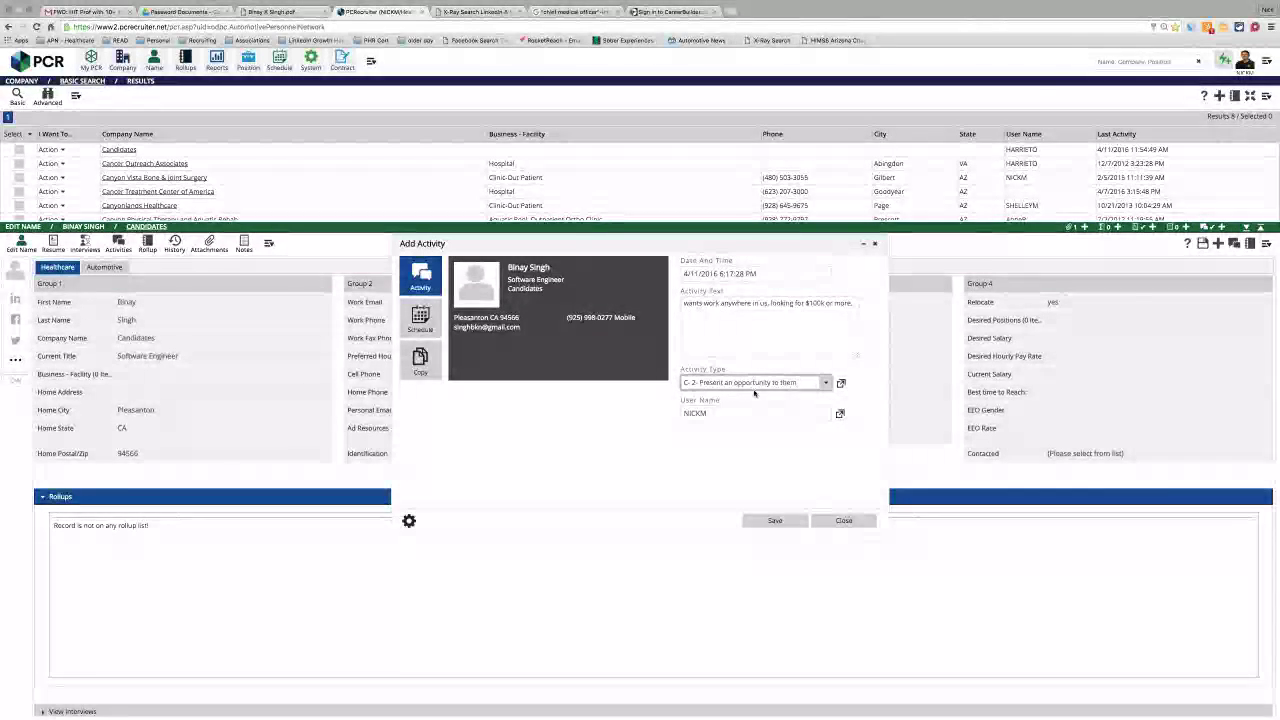
click(772, 520)
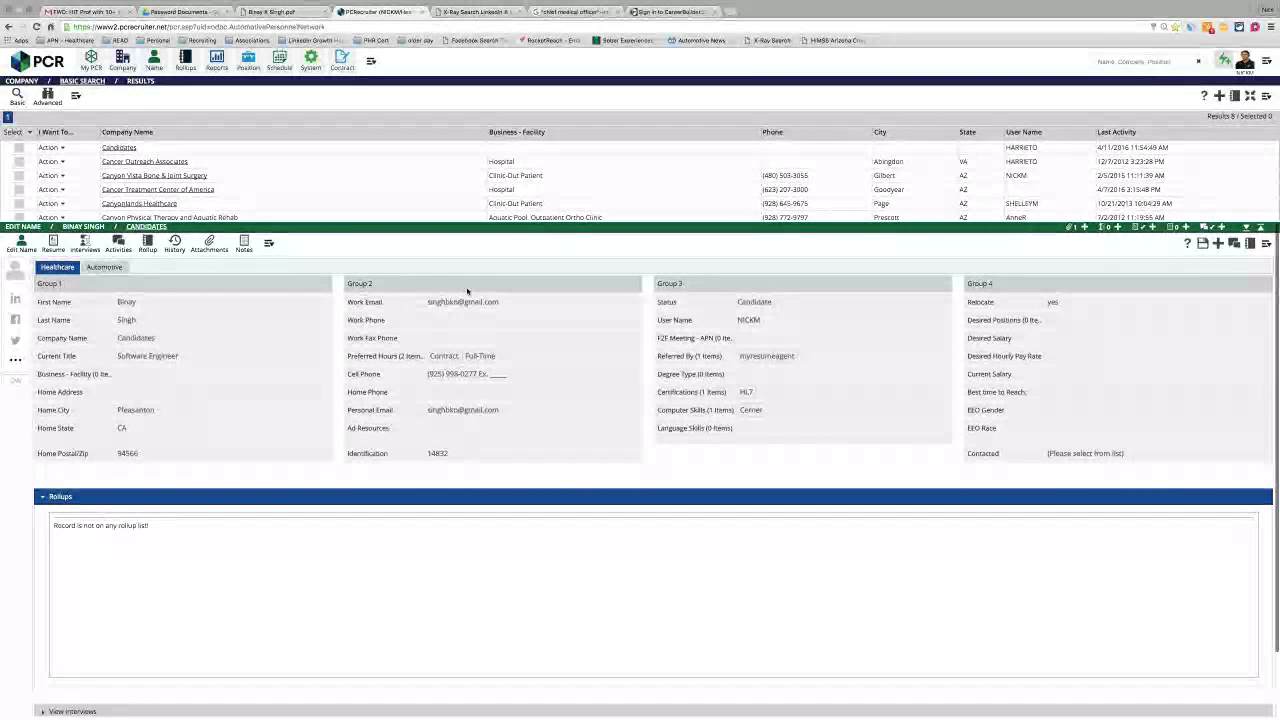
mouse_move(457, 303)
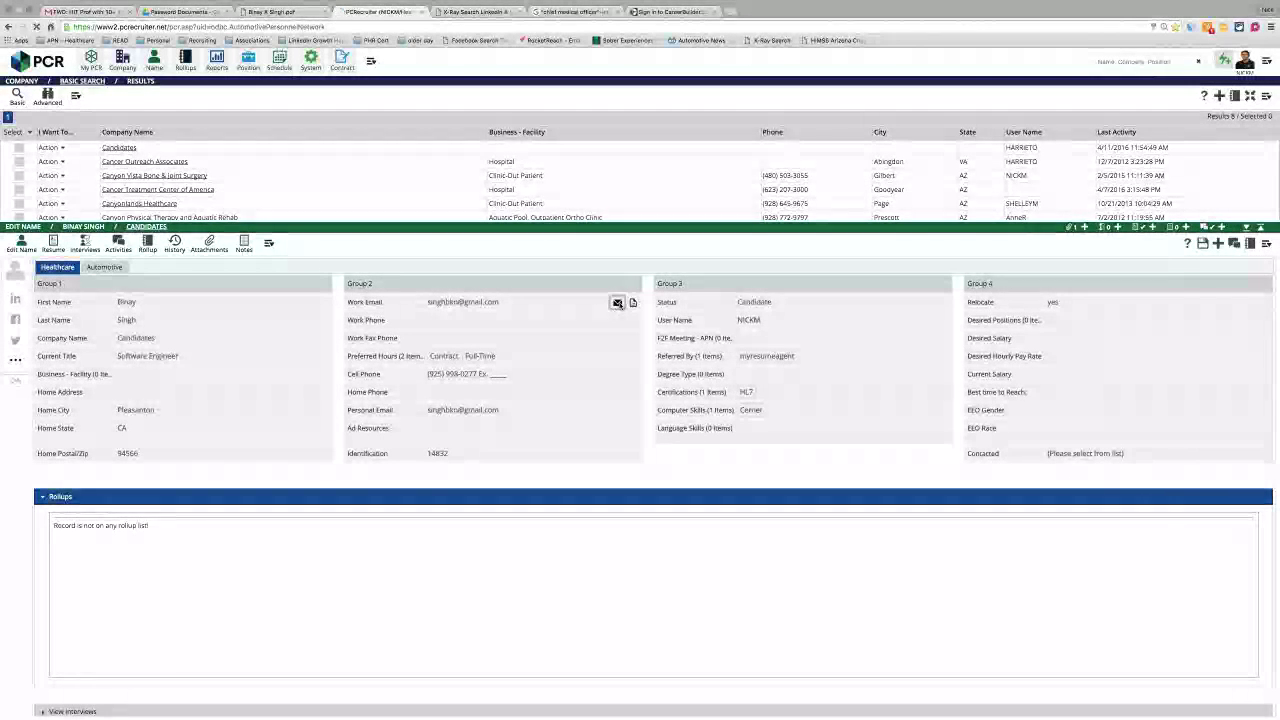
click(618, 303)
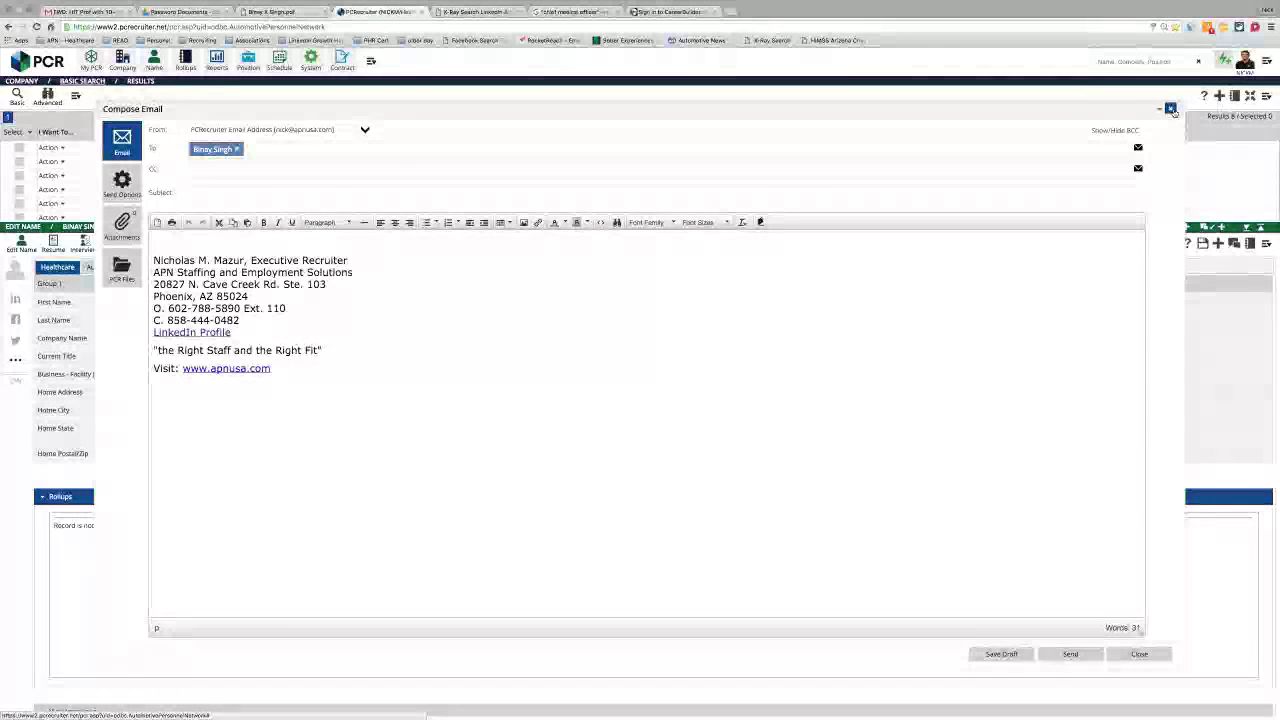
click(1171, 109)
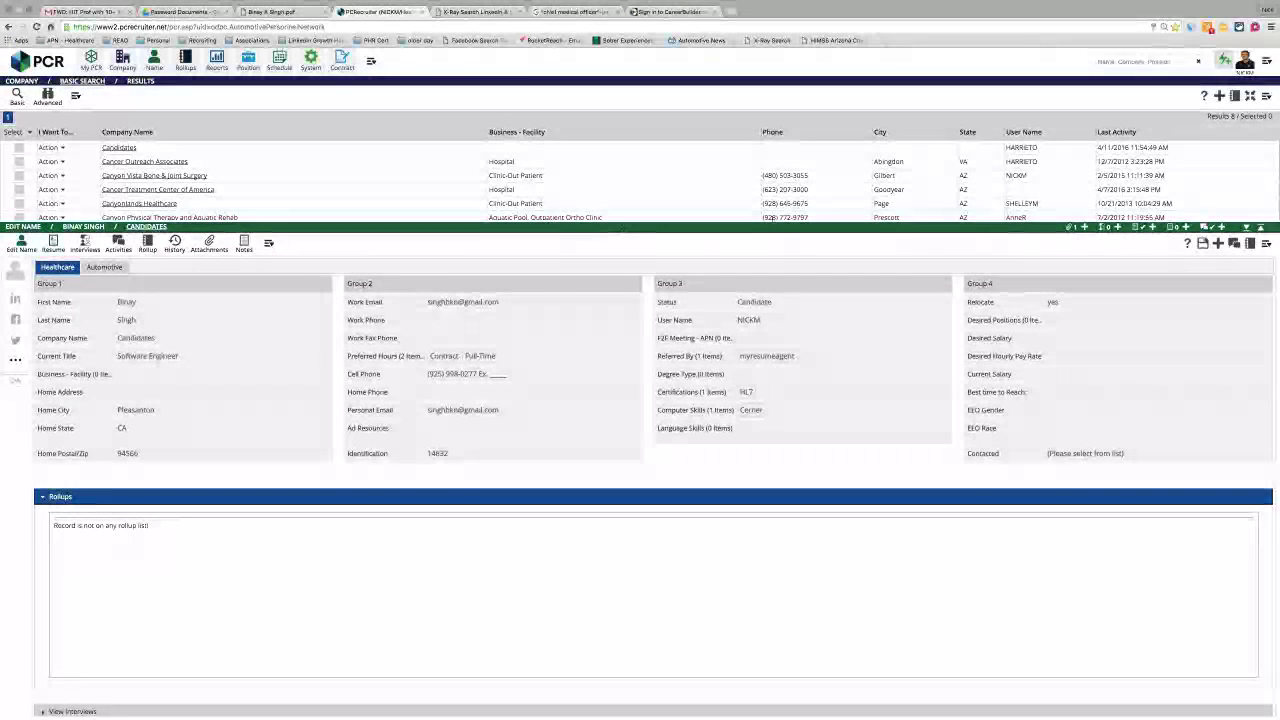
Step: Link the candidate to the RN - ER position, searching by company name 'sutter' and status 'a'
click(1266, 246)
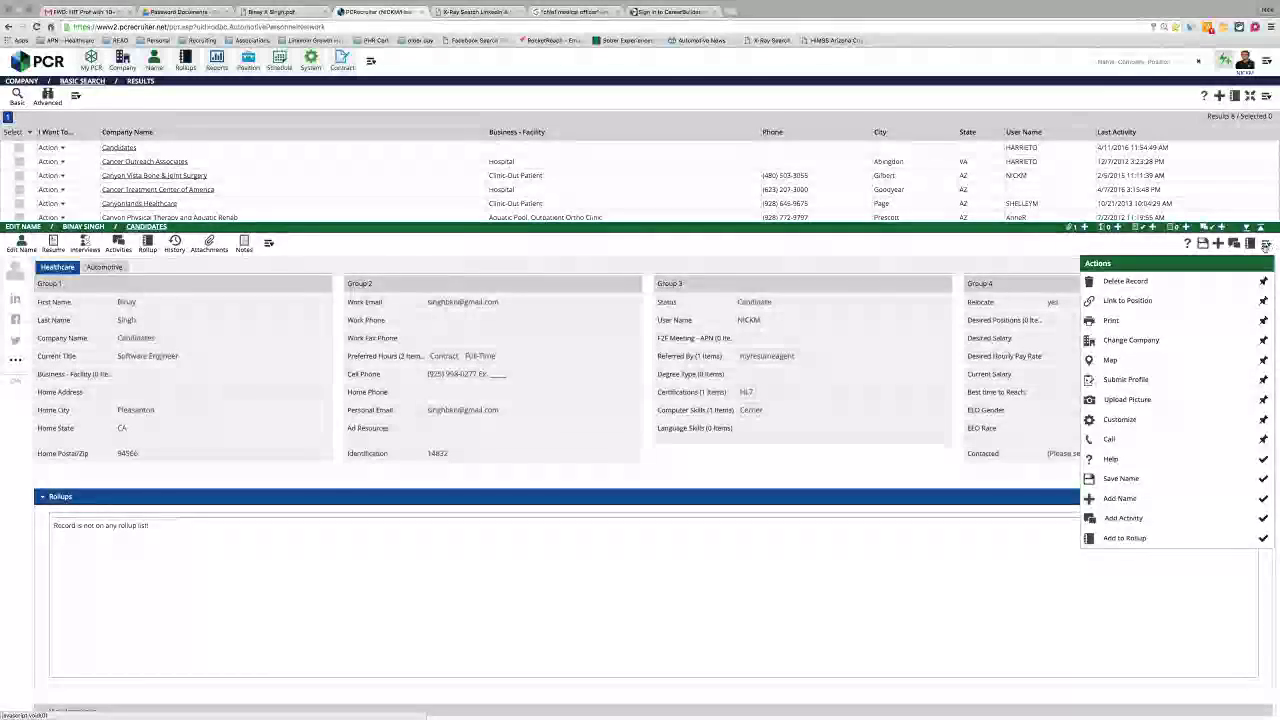
click(1142, 310)
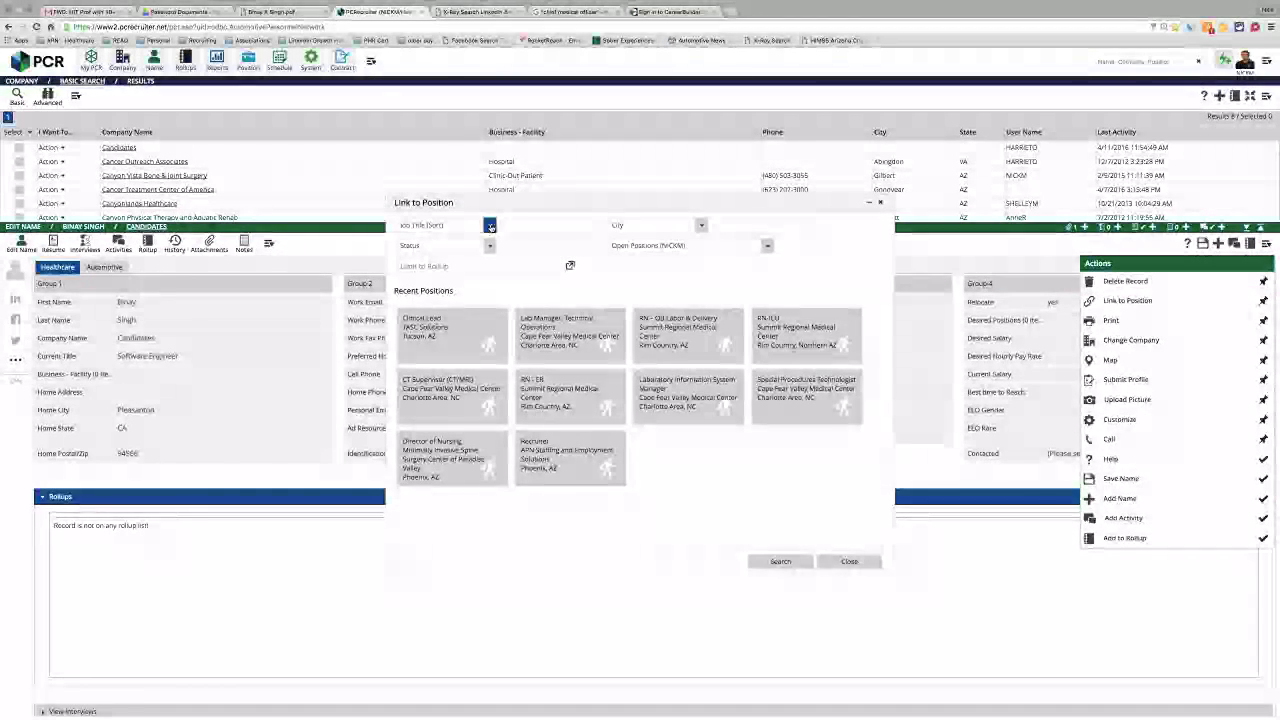
click(530, 225)
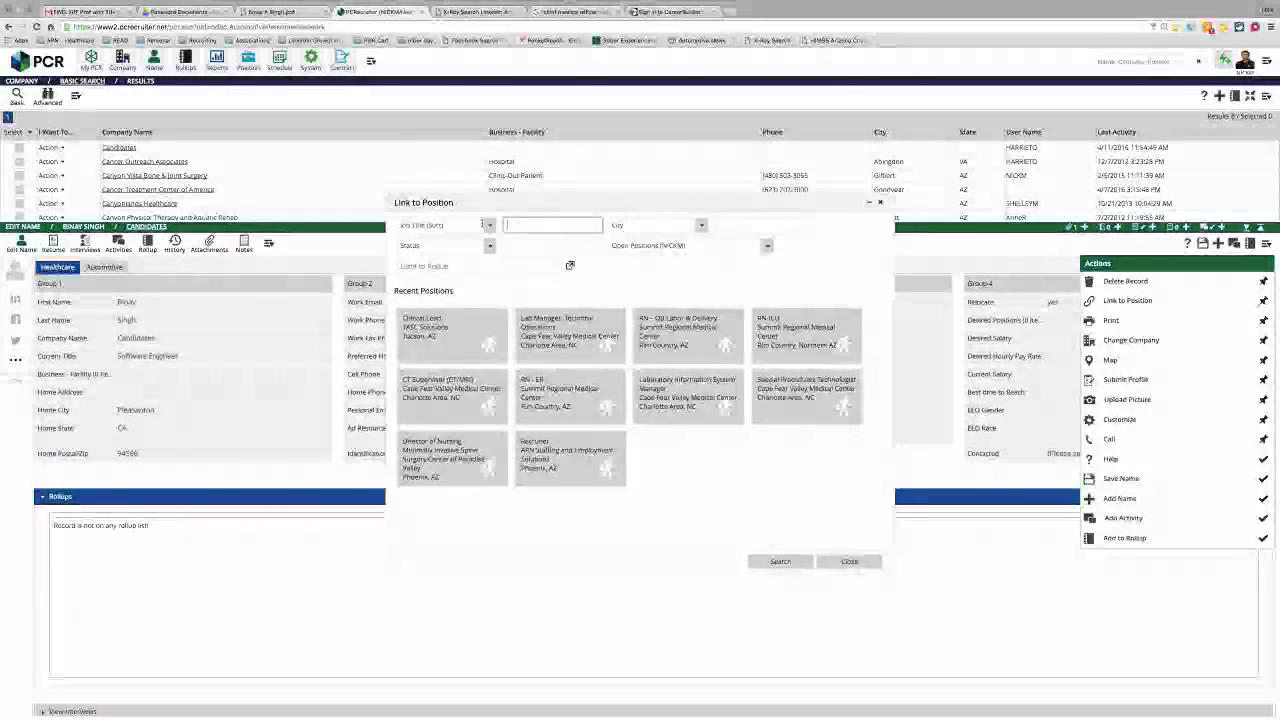
click(490, 226)
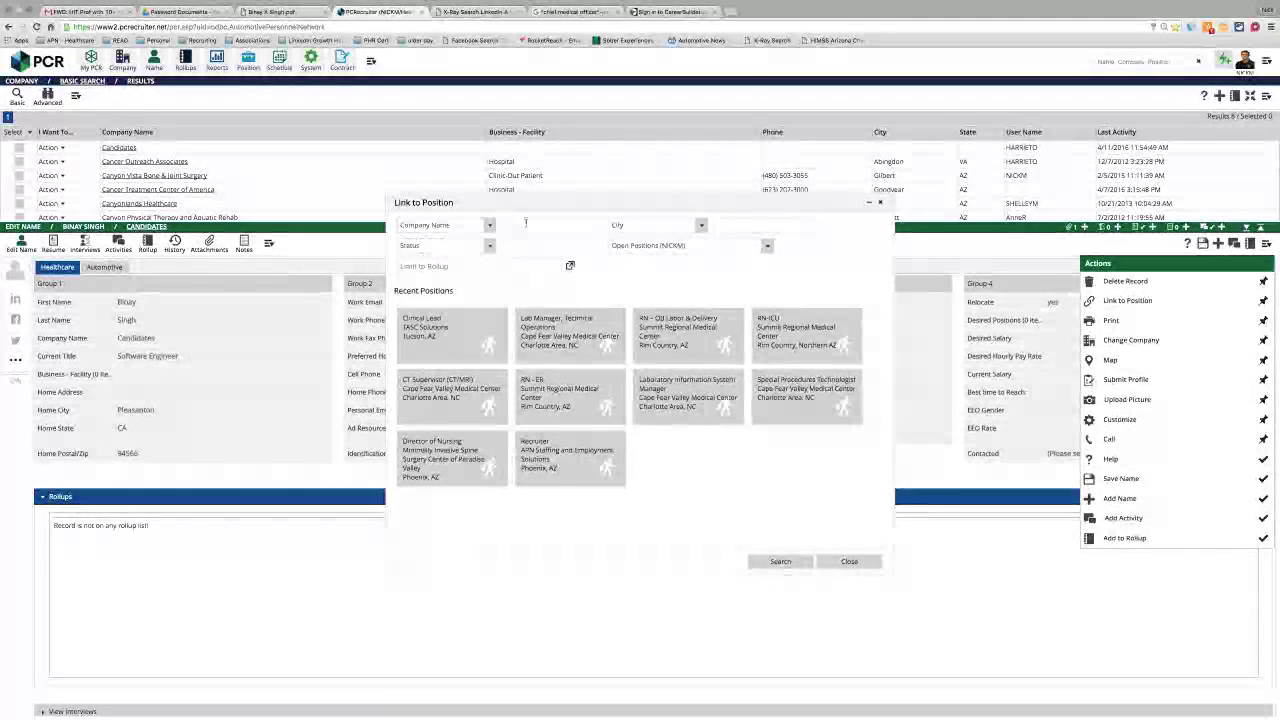
text(sutter)
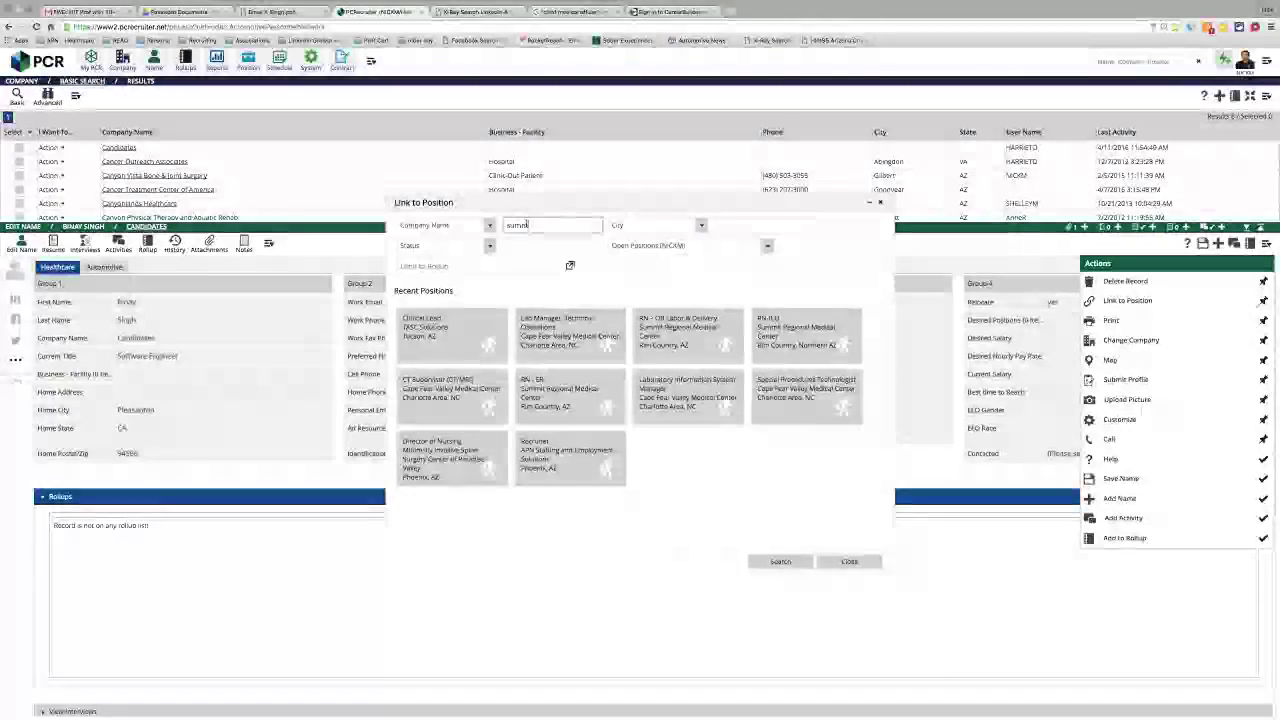
key(Tab)
click(525, 245)
text(a)
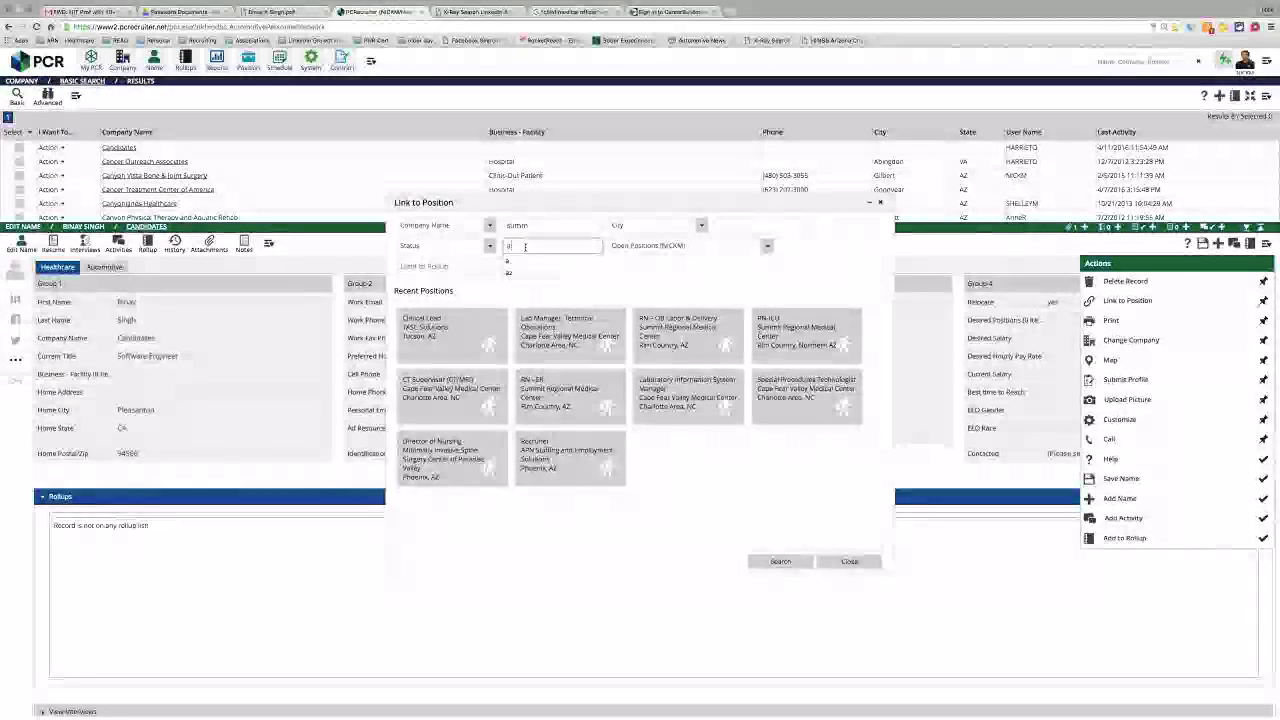
click(776, 562)
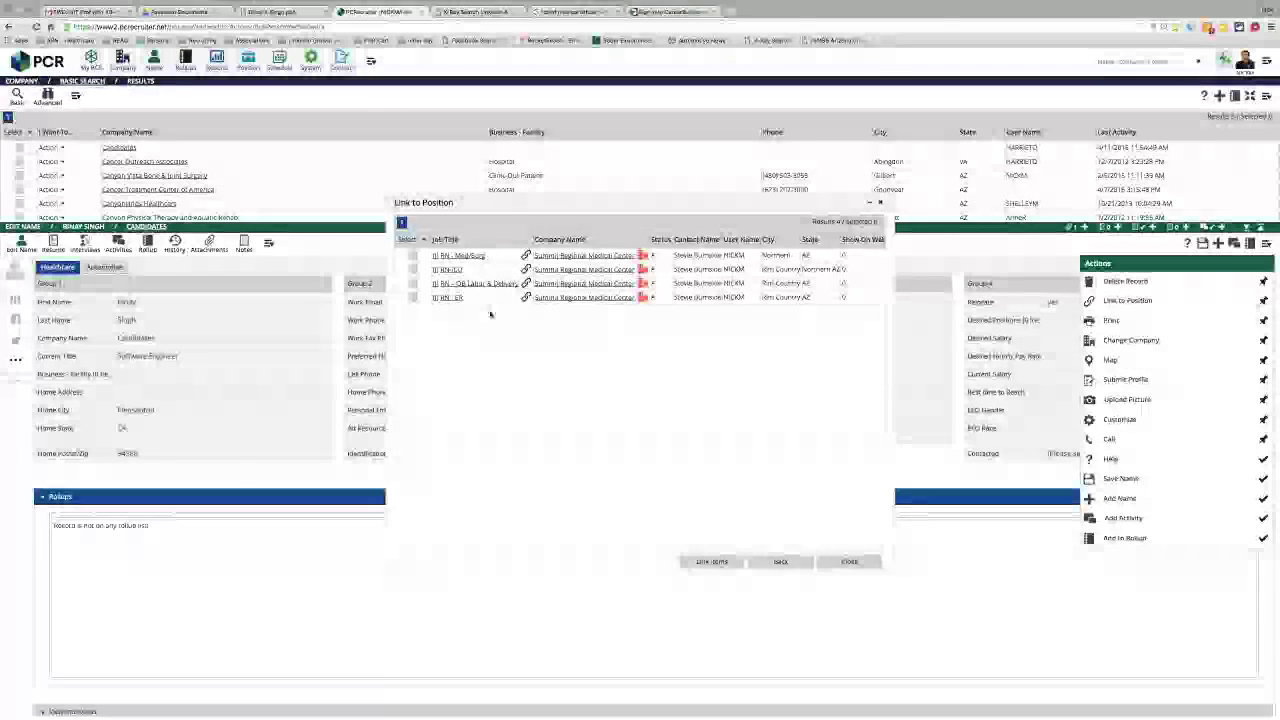
click(413, 298)
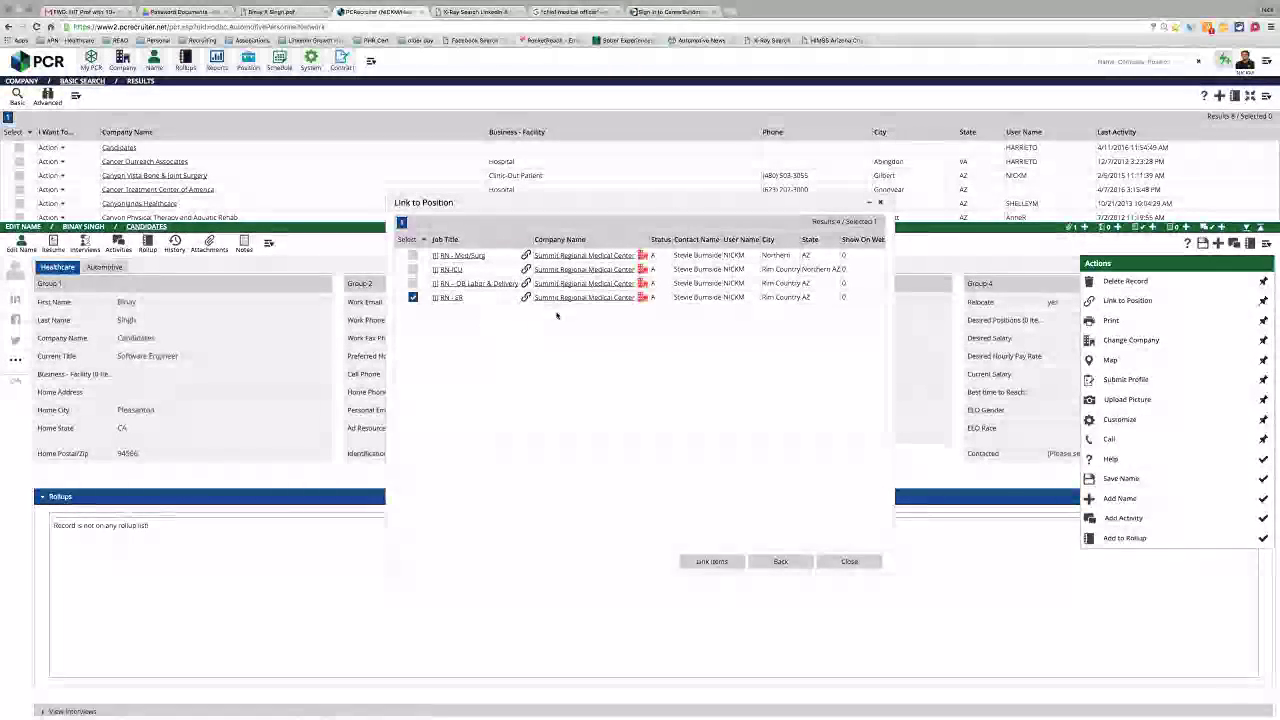
click(835, 560)
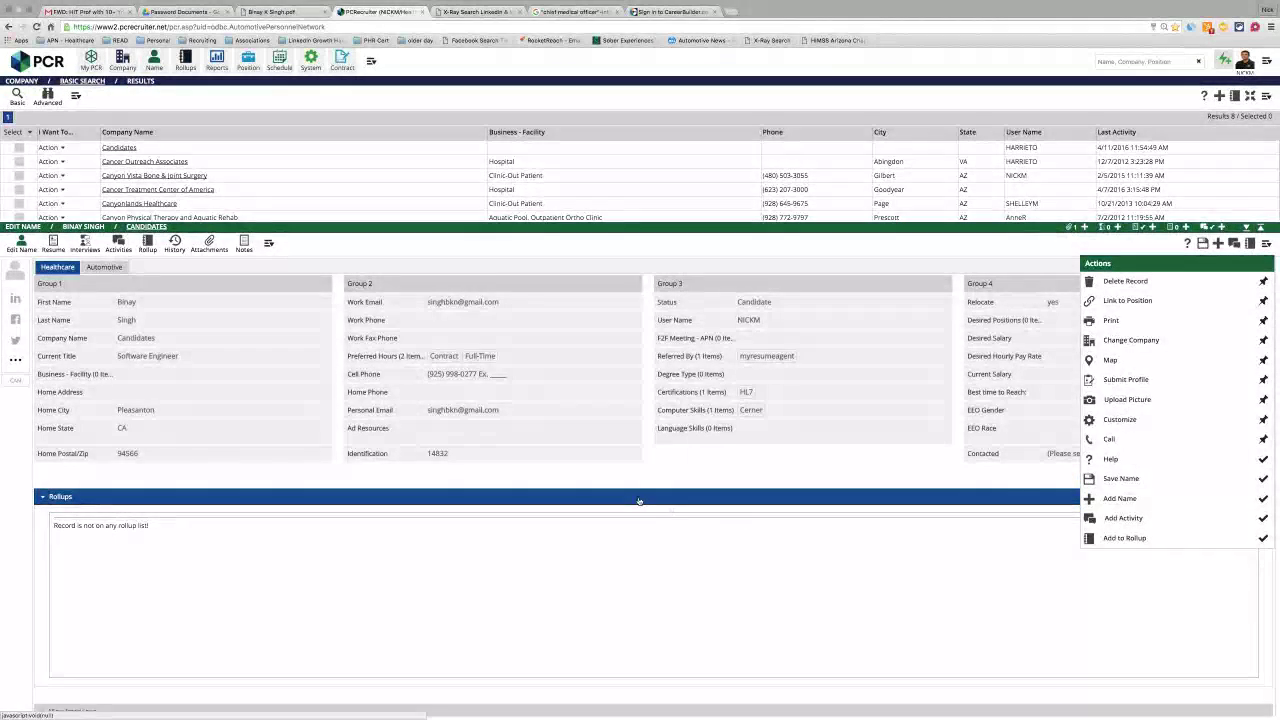